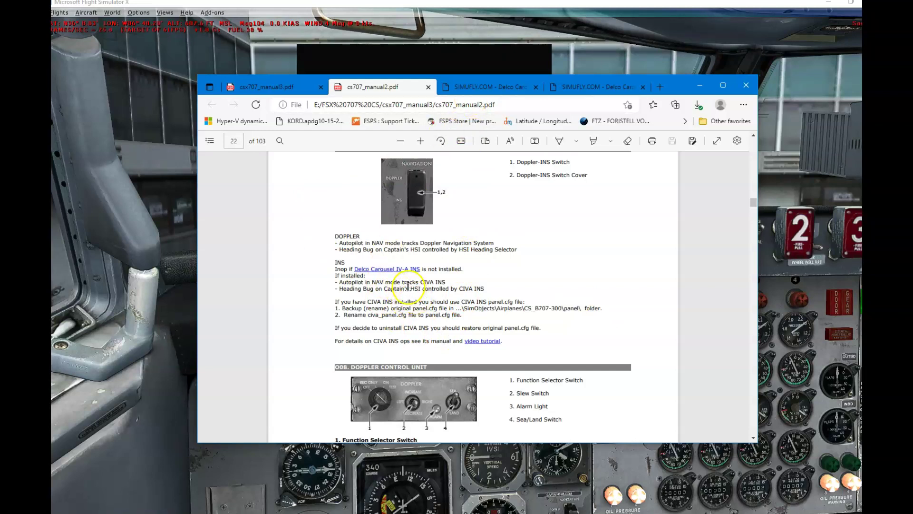
View the Simufly Delco Carousel IV-A INS home page and locate the version 1.51 download link
{"action": "left_click", "coordinate": [483, 88]}
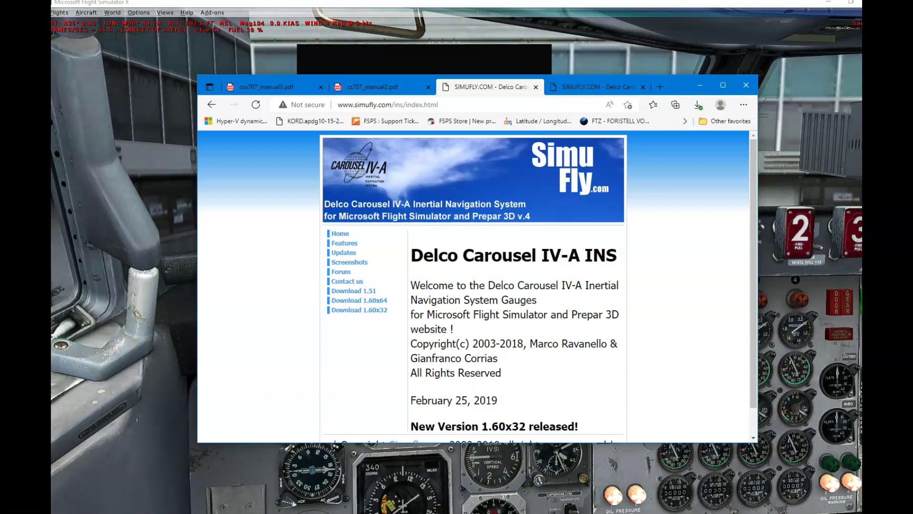
{"action": "left_click", "coordinate": [80, 498]}
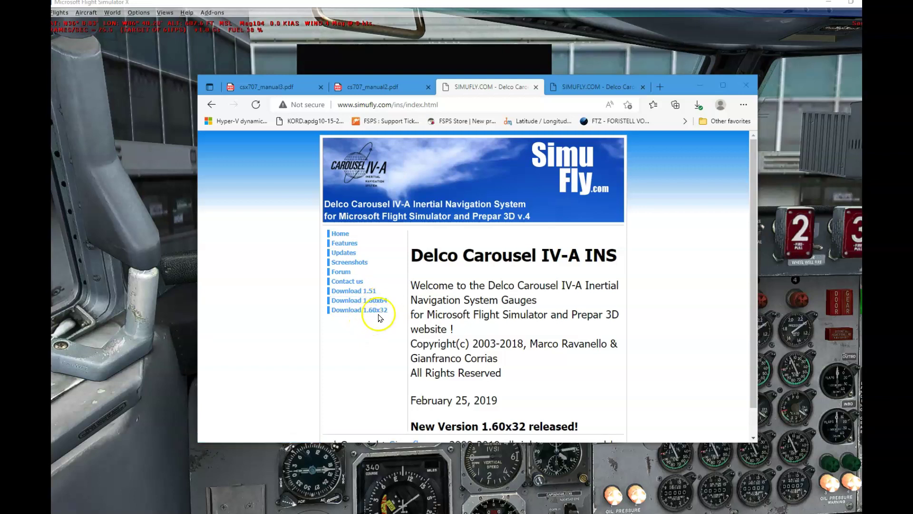
{"action": "left_click", "coordinate": [363, 296]}
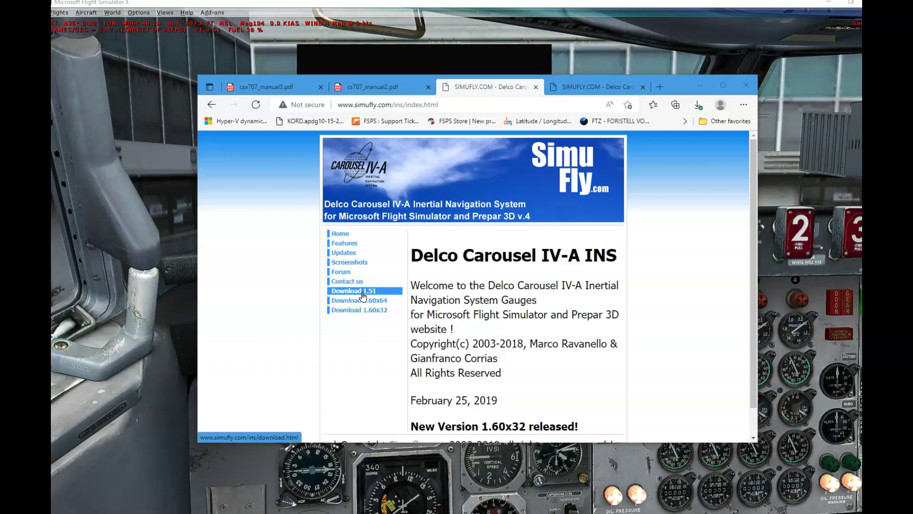
{"action": "left_click", "coordinate": [452, 278]}
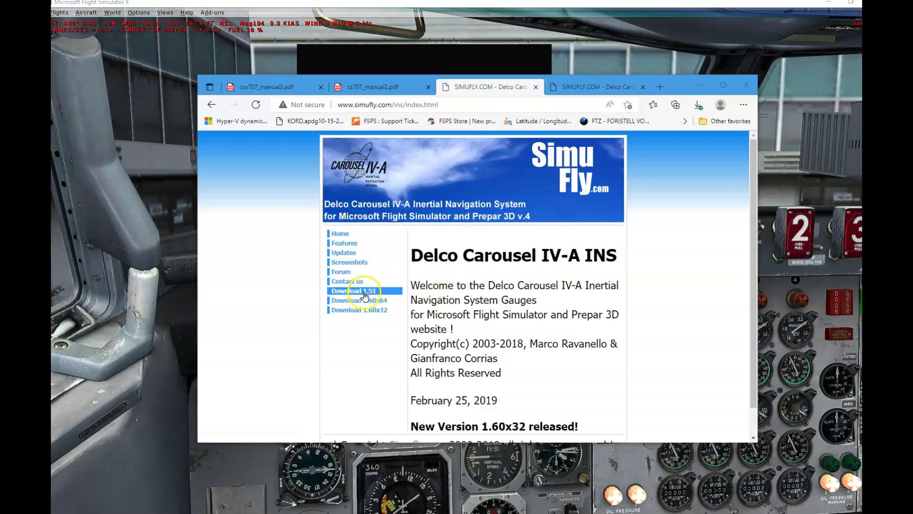
Examine the Delco Carousel IV-A INS v. 1.51 download page, including its licence, distribution rules and agreement choices
{"action": "left_click", "coordinate": [571, 87]}
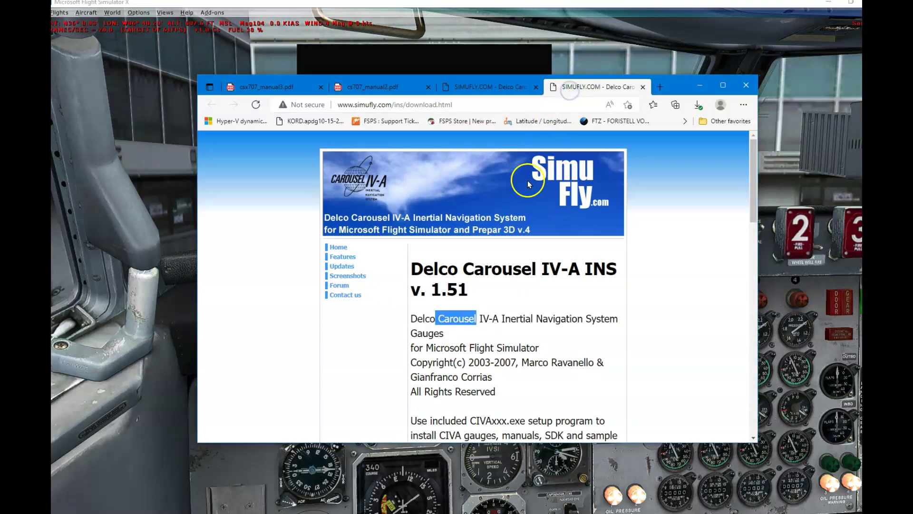
{"action": "scroll", "coordinate": [512, 341], "scroll_direction": "down", "scroll_amount": 1}
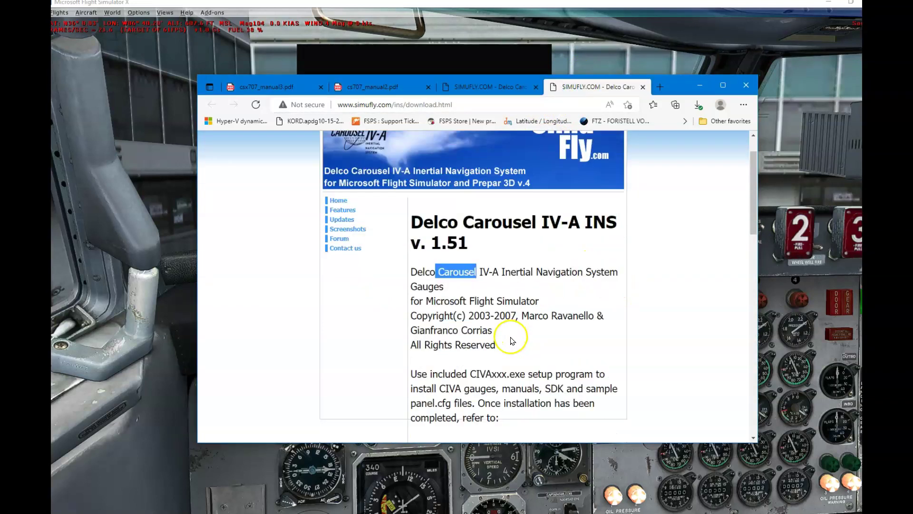
{"action": "scroll", "coordinate": [512, 340], "scroll_direction": "down", "scroll_amount": 1}
{"action": "scroll", "coordinate": [538, 352], "scroll_direction": "down", "scroll_amount": 3}
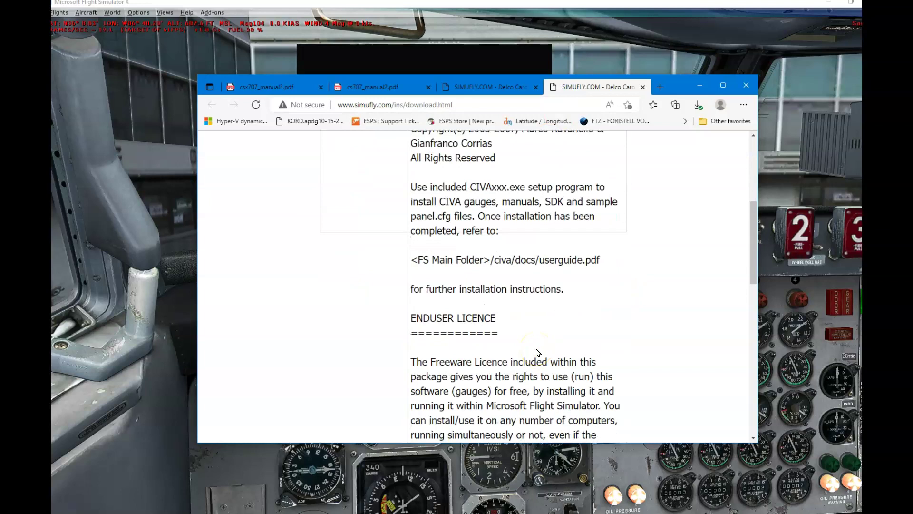
{"action": "scroll", "coordinate": [538, 352], "scroll_direction": "down", "scroll_amount": 1}
{"action": "scroll", "coordinate": [538, 350], "scroll_direction": "down", "scroll_amount": 3}
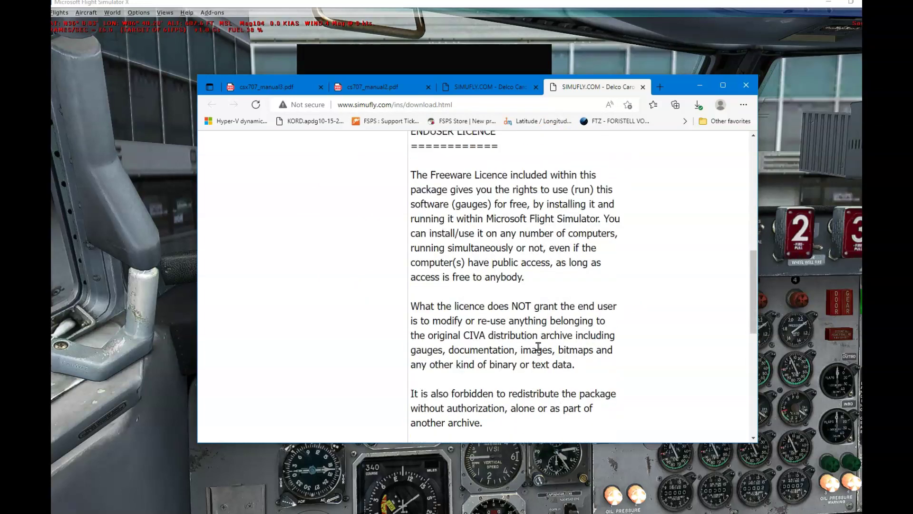
{"action": "scroll", "coordinate": [538, 346], "scroll_direction": "down", "scroll_amount": 2}
{"action": "scroll", "coordinate": [547, 343], "scroll_direction": "down", "scroll_amount": 2}
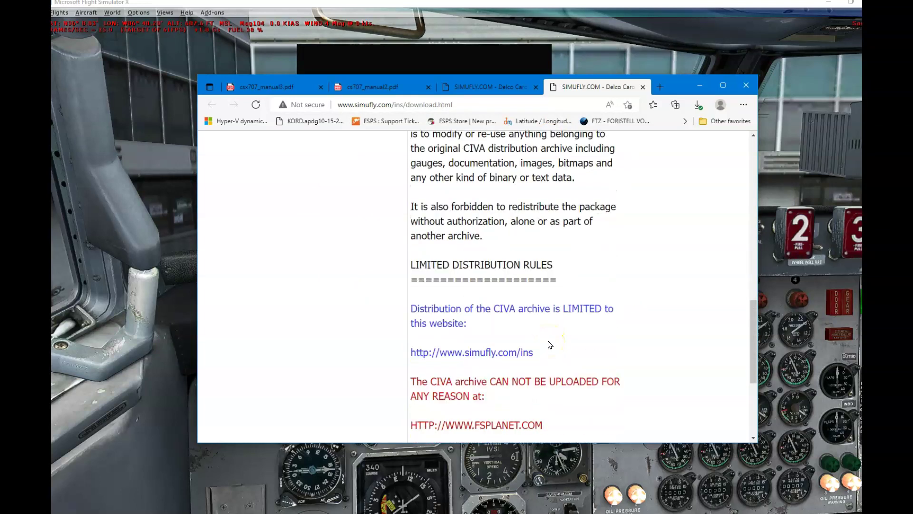
{"action": "scroll", "coordinate": [554, 354], "scroll_direction": "down", "scroll_amount": 4}
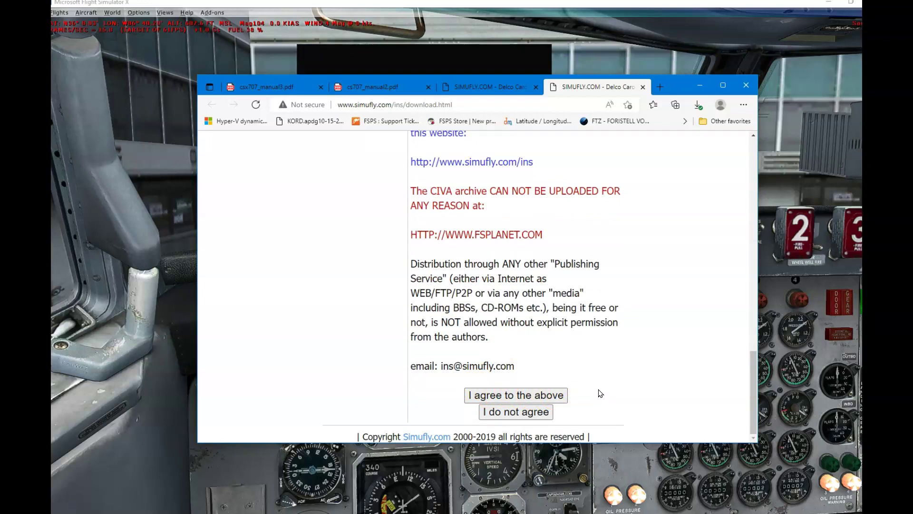
{"action": "scroll", "coordinate": [599, 394], "scroll_direction": "up", "scroll_amount": 3}
{"action": "scroll", "coordinate": [599, 392], "scroll_direction": "up", "scroll_amount": 15}
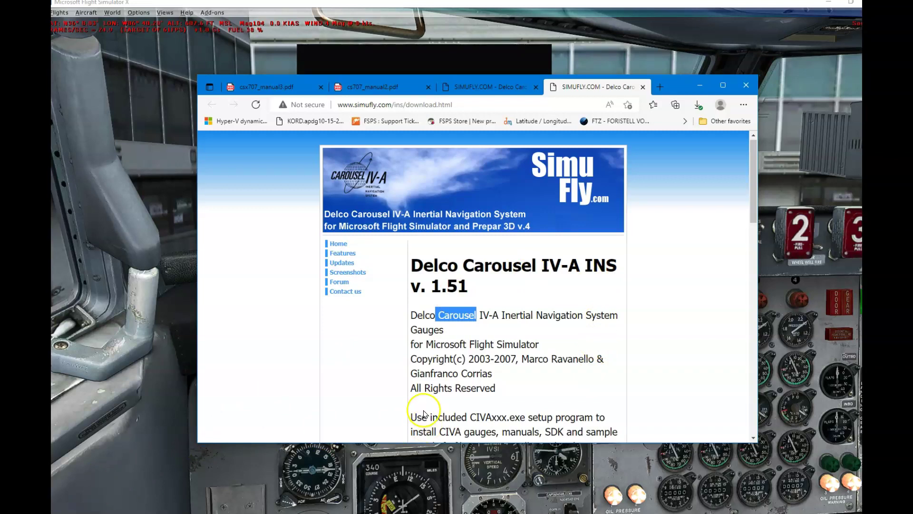
Switch to File Explorer, open the extracted civa151 folder, and review and accept the civa151 application's compatibility settings
{"action": "key", "text": "alt+Tab"}
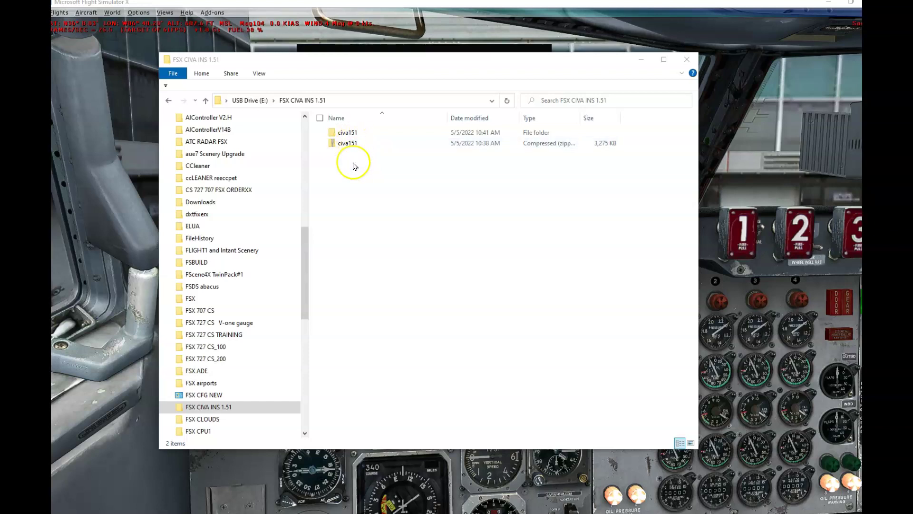
{"action": "double_click", "coordinate": [342, 135]}
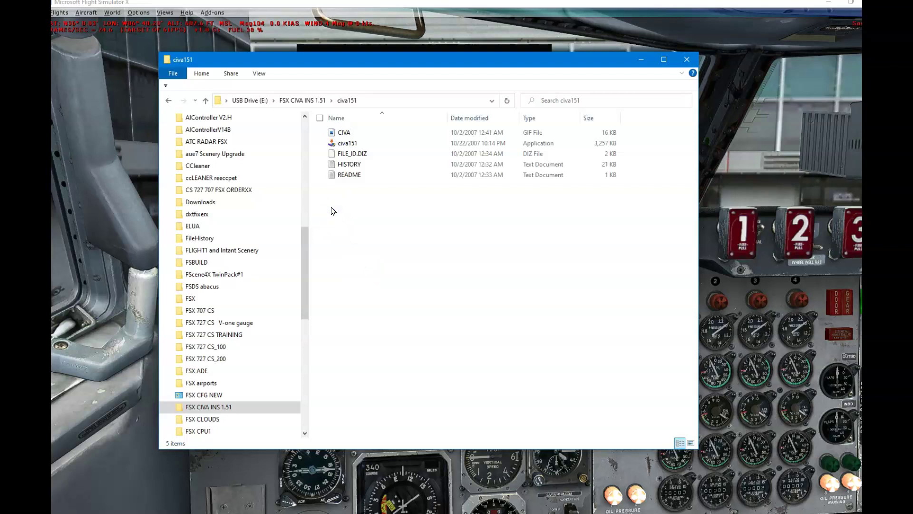
{"action": "left_click", "coordinate": [346, 147]}
{"action": "right_click", "coordinate": [347, 147]}
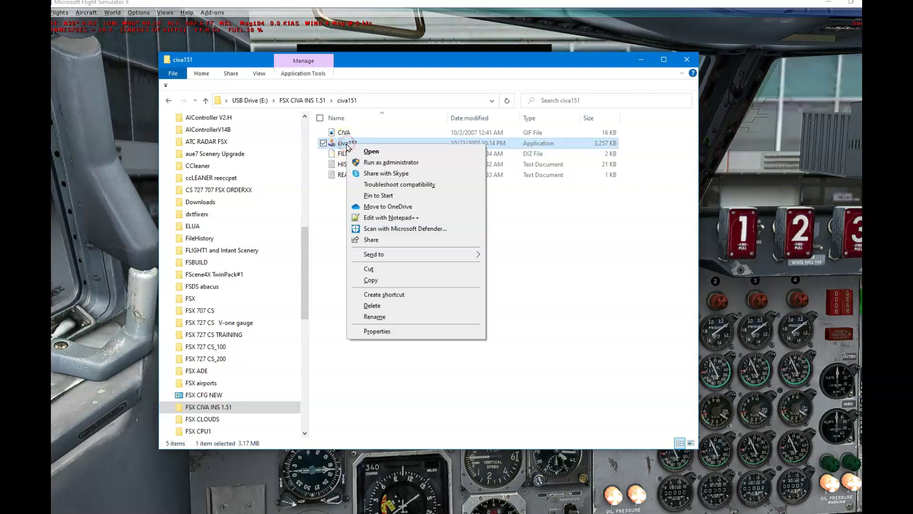
{"action": "left_click", "coordinate": [368, 331]}
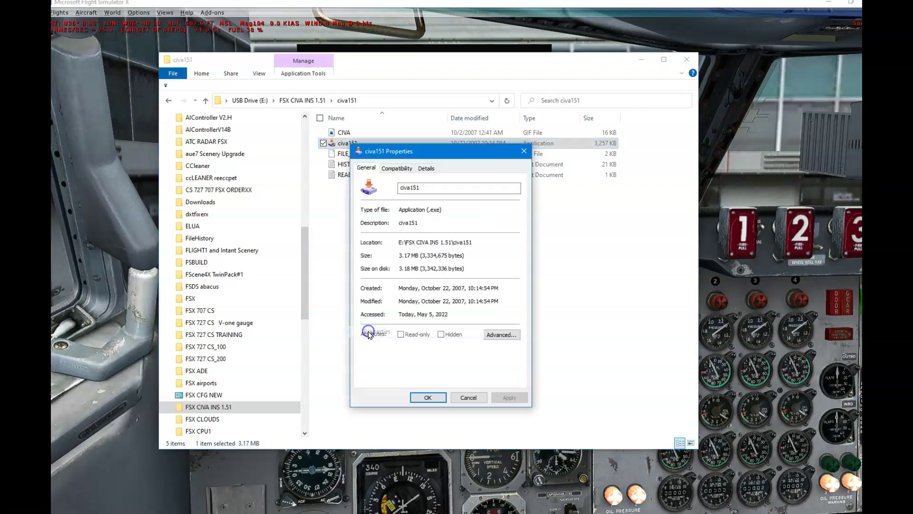
{"action": "left_click", "coordinate": [394, 169]}
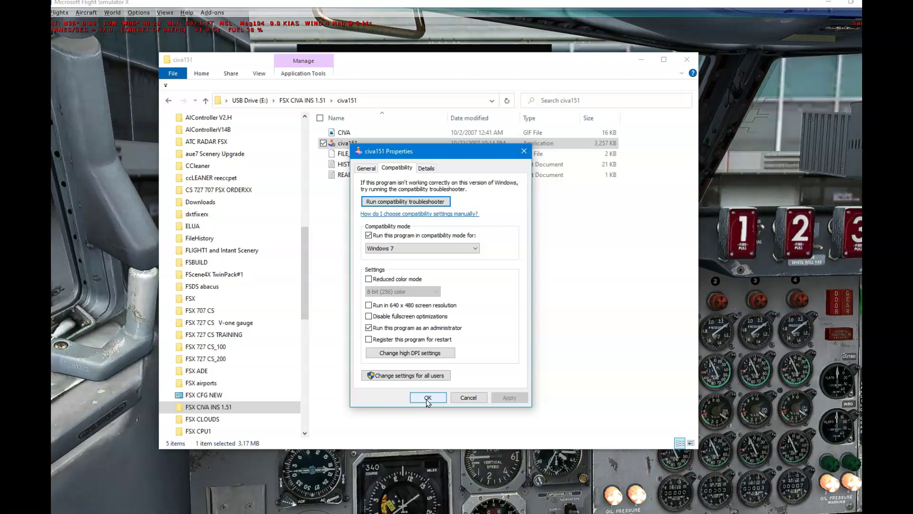
{"action": "left_click", "coordinate": [427, 399]}
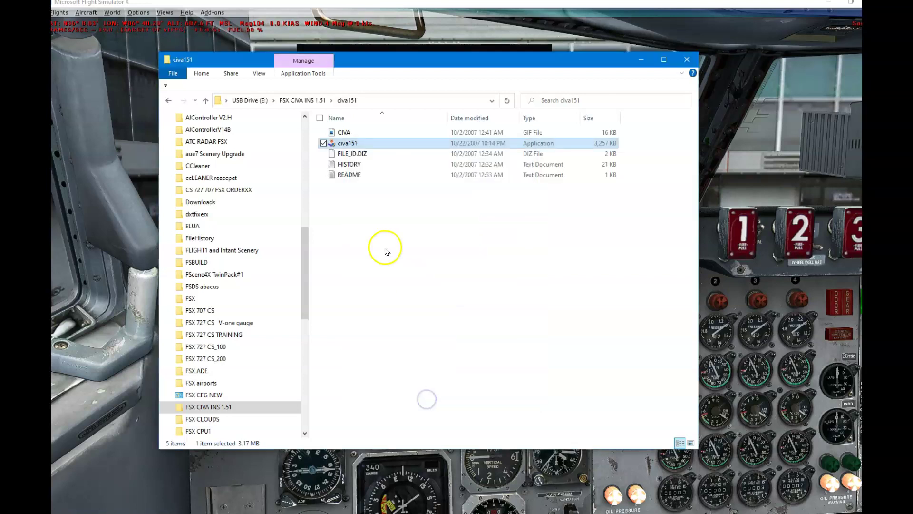
Run the civa151 application and advance from the installer's welcome page to the licence agreement
{"action": "left_click", "coordinate": [360, 225]}
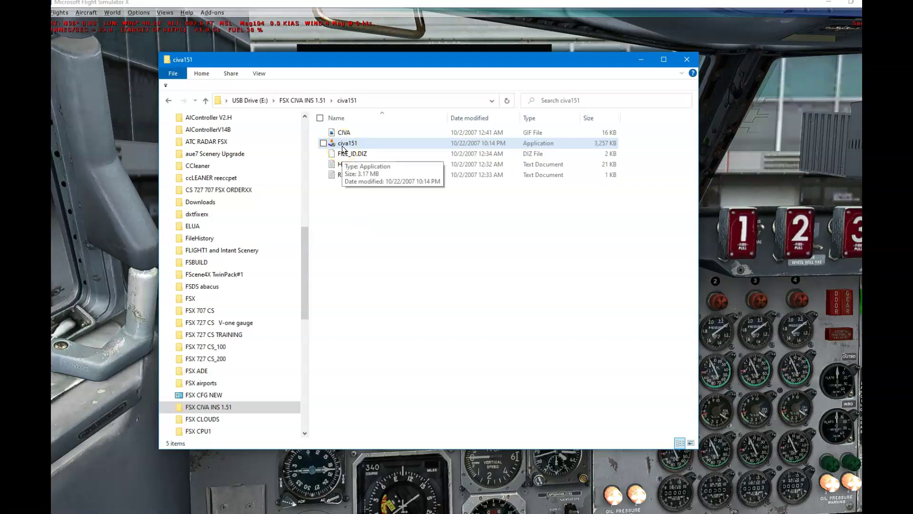
{"action": "double_click", "coordinate": [348, 143]}
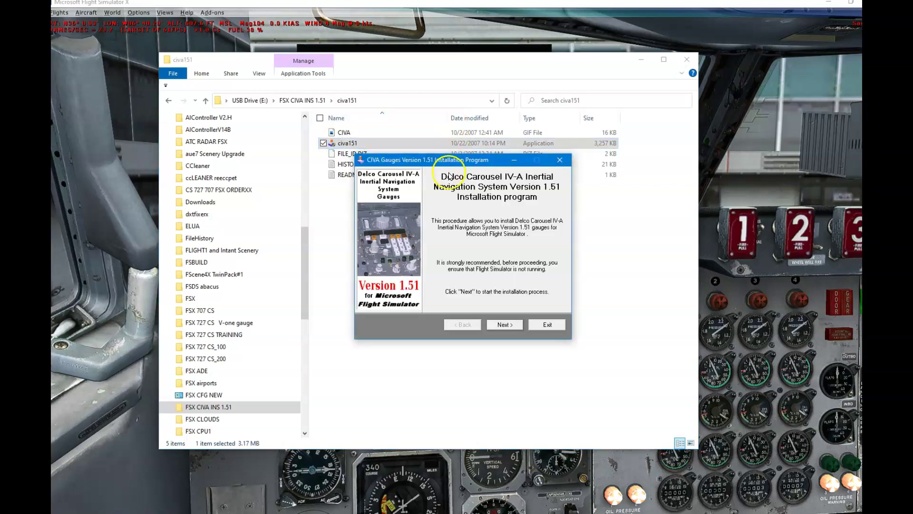
{"action": "left_click", "coordinate": [481, 197]}
{"action": "left_click", "coordinate": [505, 326]}
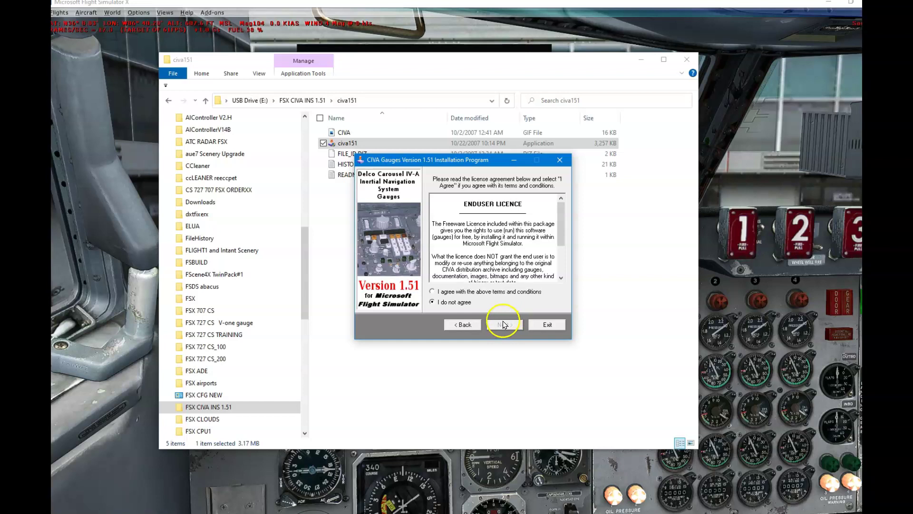
Read through the installer's end user licence, agree with its terms and conditions, and continue
{"action": "scroll", "coordinate": [511, 244], "scroll_direction": "down", "scroll_amount": 1}
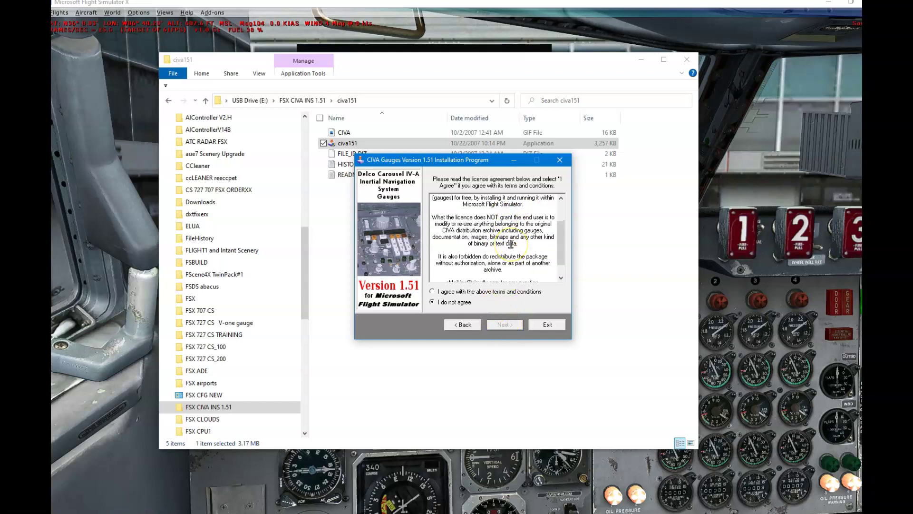
{"action": "scroll", "coordinate": [510, 244], "scroll_direction": "up", "scroll_amount": 2}
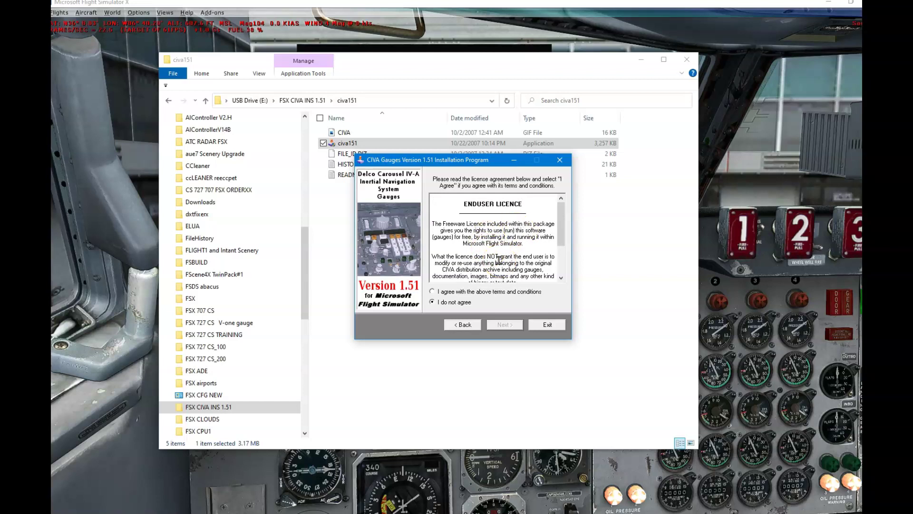
{"action": "scroll", "coordinate": [499, 260], "scroll_direction": "down", "scroll_amount": 2}
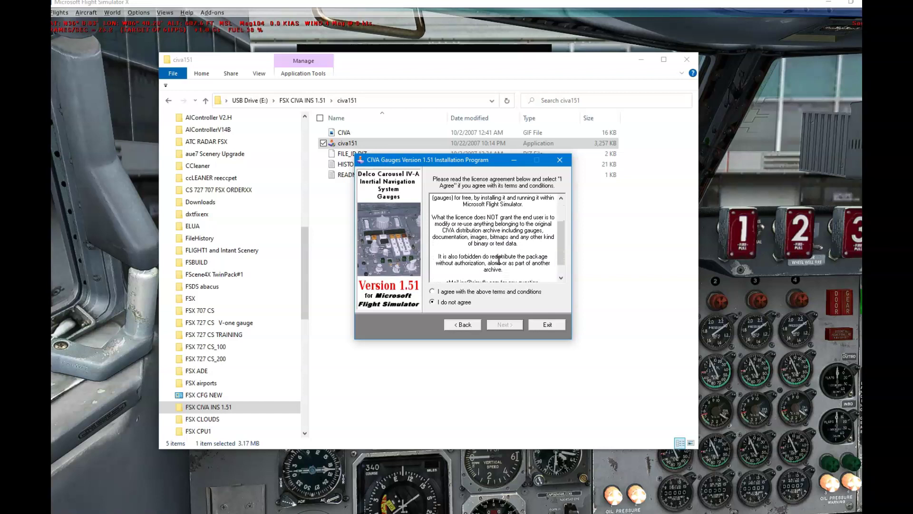
{"action": "scroll", "coordinate": [499, 260], "scroll_direction": "down", "scroll_amount": 1}
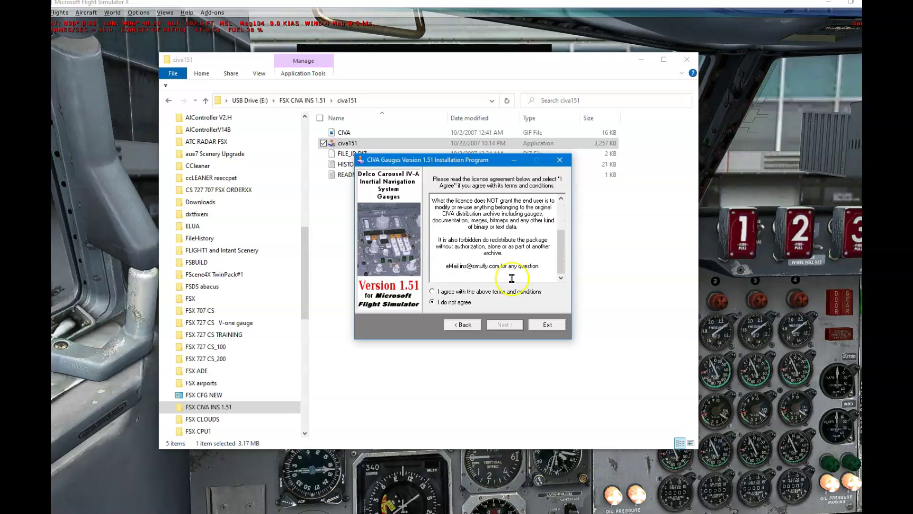
{"action": "left_click", "coordinate": [470, 292]}
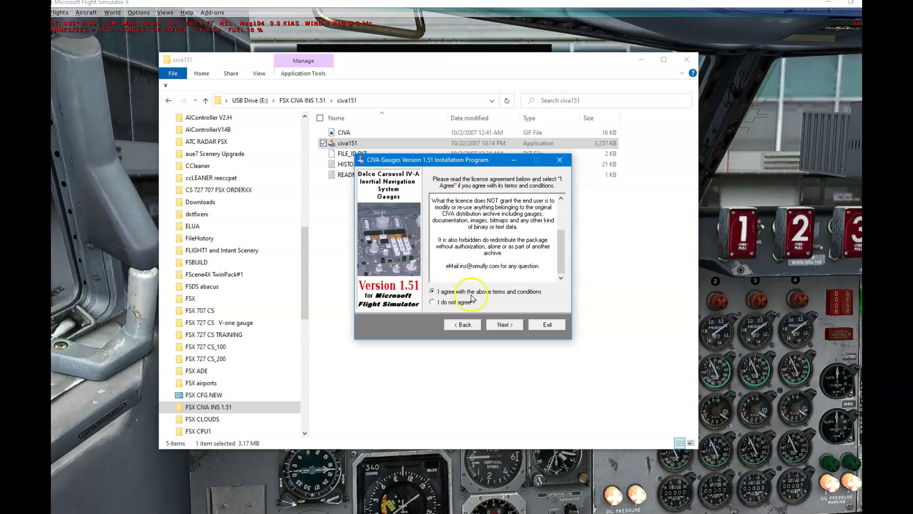
{"action": "left_click", "coordinate": [502, 324]}
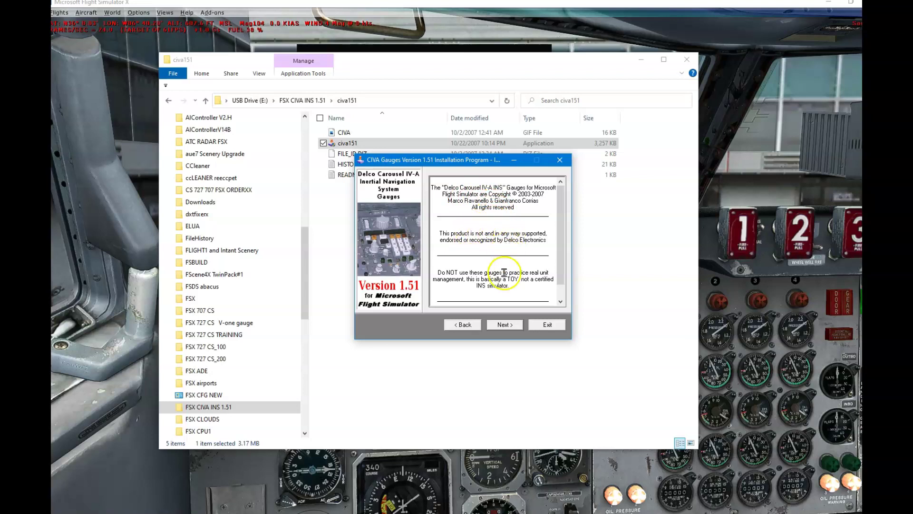
Read past the copyright notice and accept the default Microsoft Flight Simulator X directory as the installation location
{"action": "scroll", "coordinate": [505, 275], "scroll_direction": "down", "scroll_amount": 1}
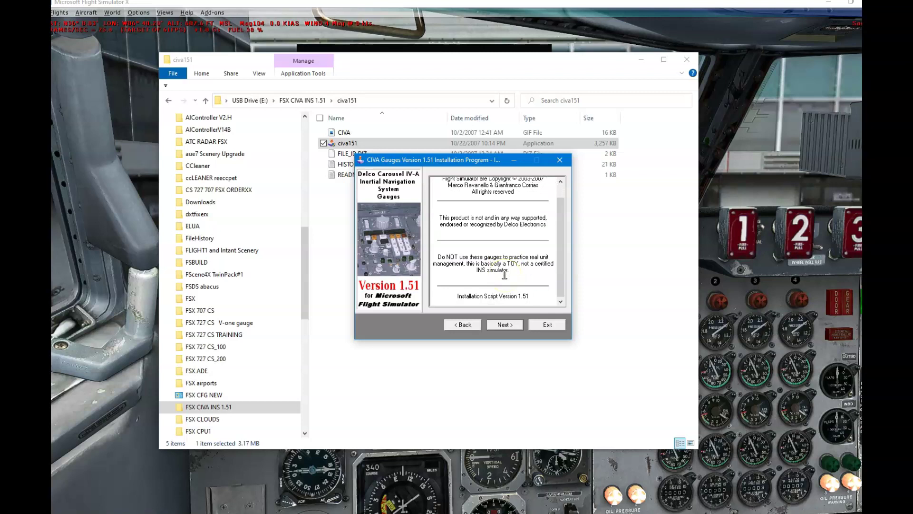
{"action": "left_click", "coordinate": [503, 325]}
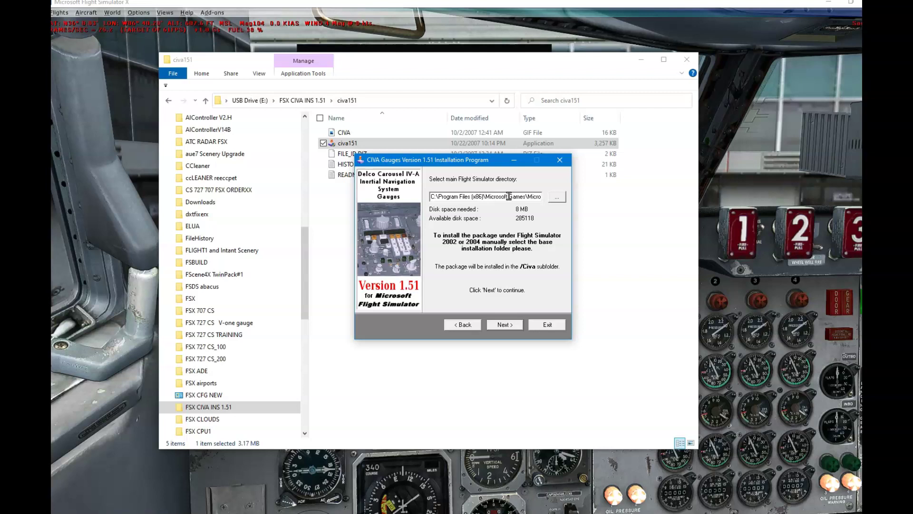
{"action": "key", "text": "End"}
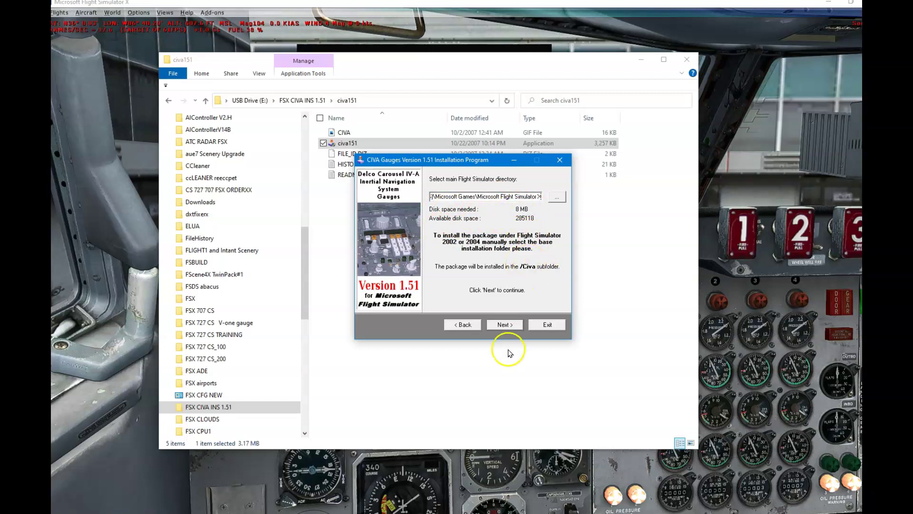
{"action": "left_click", "coordinate": [505, 327]}
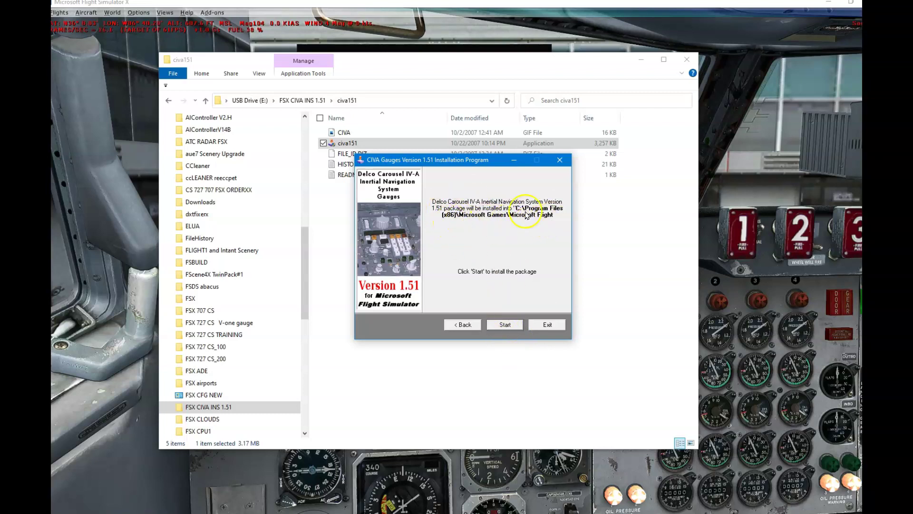
Install the Delco Carousel IV-A version 1.51 package and exit the installation program
{"action": "left_click", "coordinate": [500, 327]}
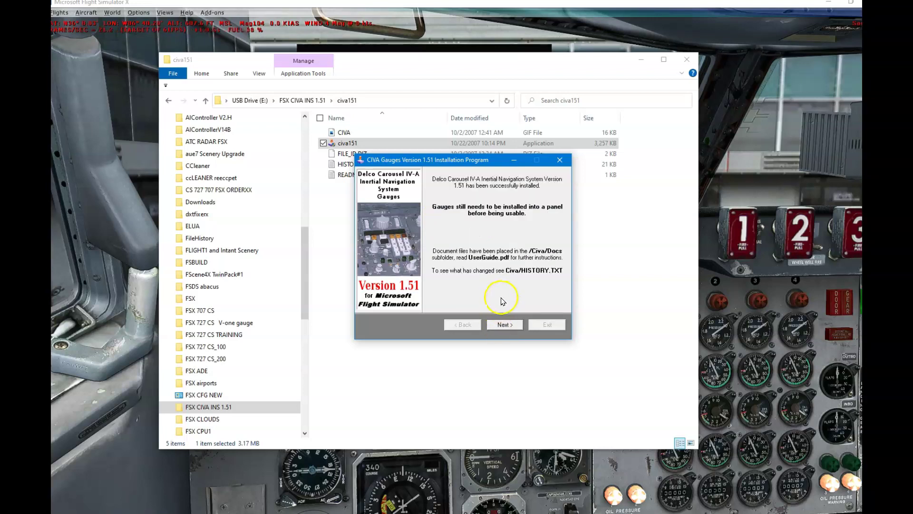
{"action": "left_click", "coordinate": [515, 325]}
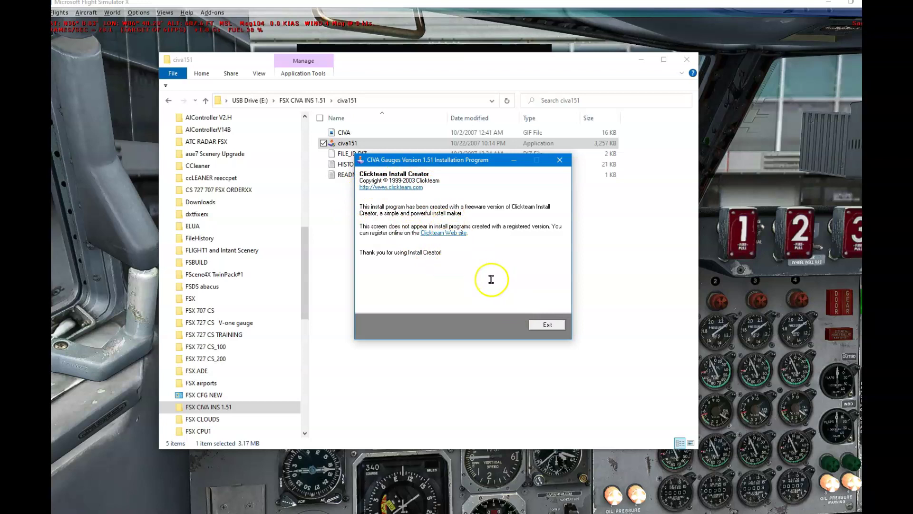
{"action": "left_click", "coordinate": [543, 324]}
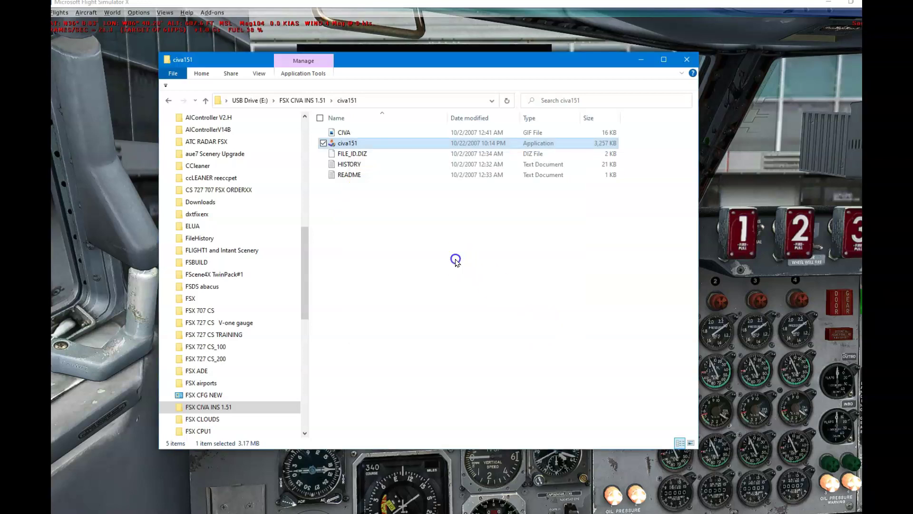
Go to the C:\Program Files (x86)\Microsoft Games\Microsoft Flight Simulator X folder in File Explorer
{"action": "left_click", "coordinate": [456, 260]}
{"action": "left_click", "coordinate": [493, 101]}
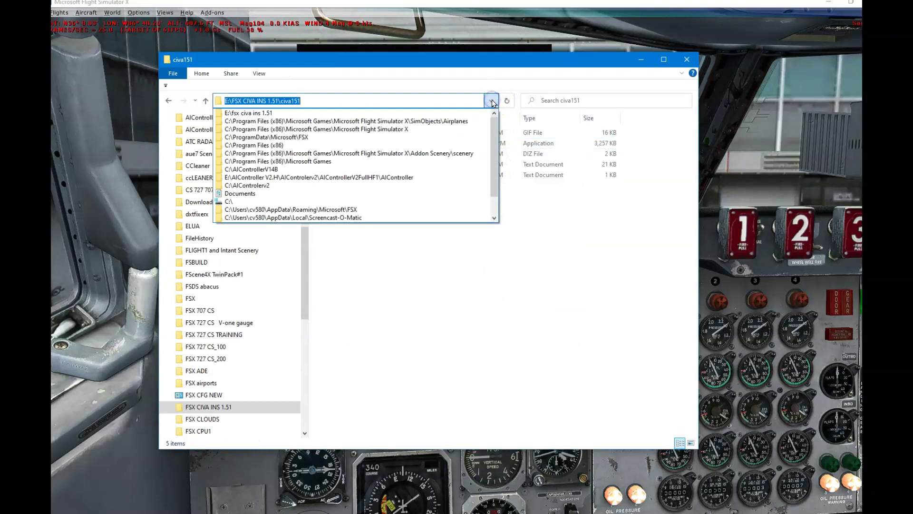
{"action": "left_click", "coordinate": [414, 129]}
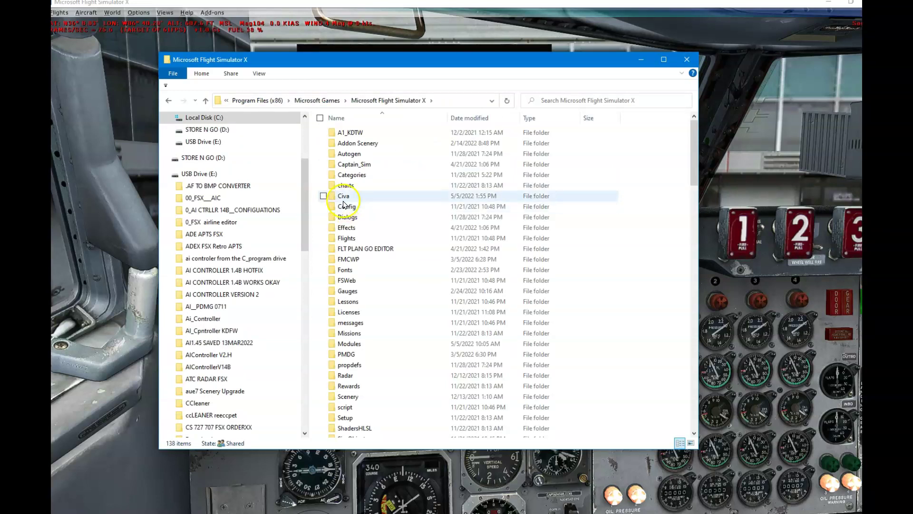
Open the LearJet sample's panel configuration file from the Civa\Sample Panels\FsX folder
{"action": "double_click", "coordinate": [345, 199]}
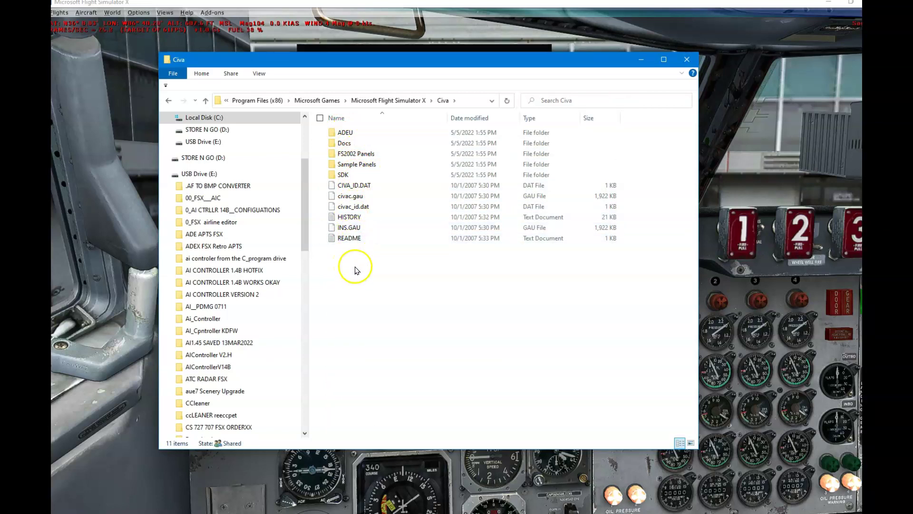
{"action": "double_click", "coordinate": [350, 163]}
{"action": "double_click", "coordinate": [346, 153]}
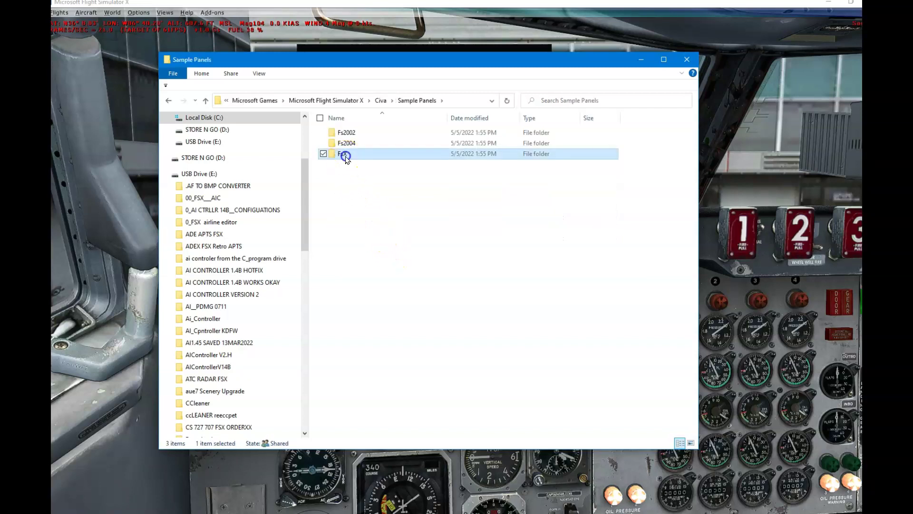
{"action": "double_click", "coordinate": [346, 134]}
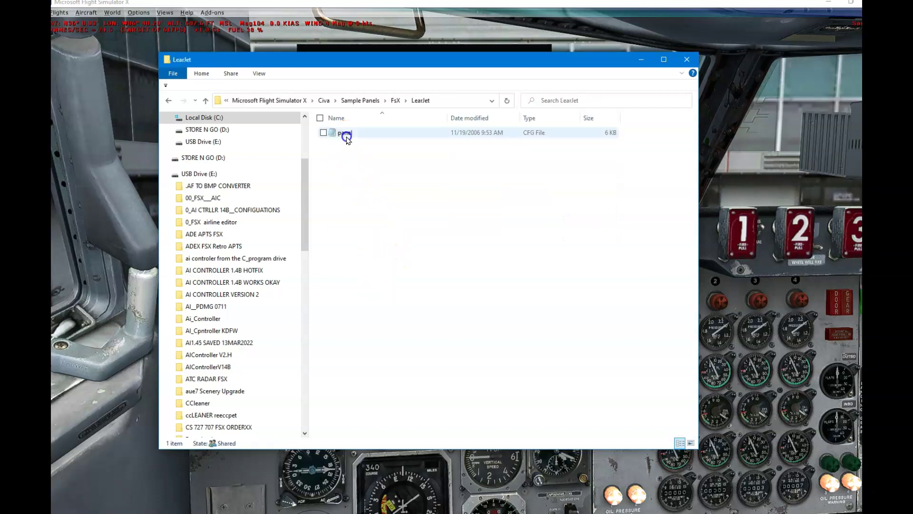
{"action": "double_click", "coordinate": [346, 134]}
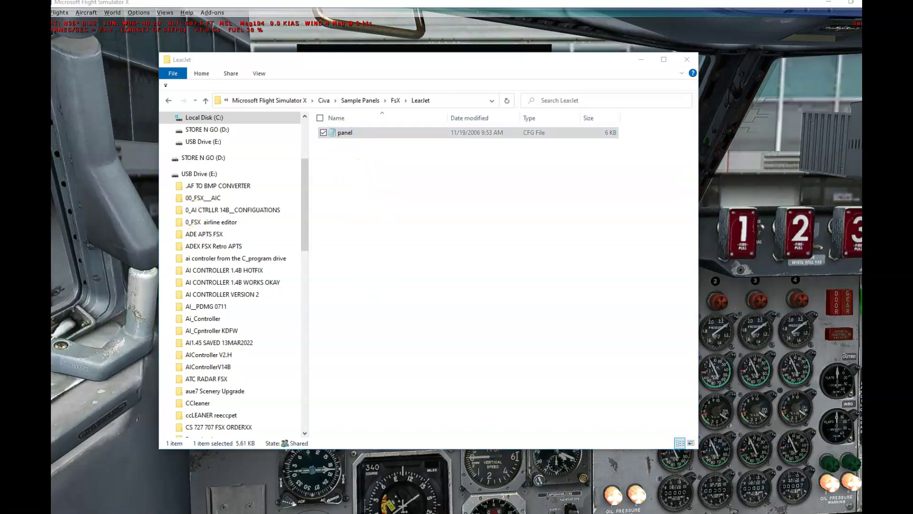
Examine the window titles and the ../civa/INS gauge entries of Window00 in the LearJet sample panel file, and put the file away
{"action": "left_click_drag", "start_coordinate": [217, 75], "coordinate": [351, 92]}
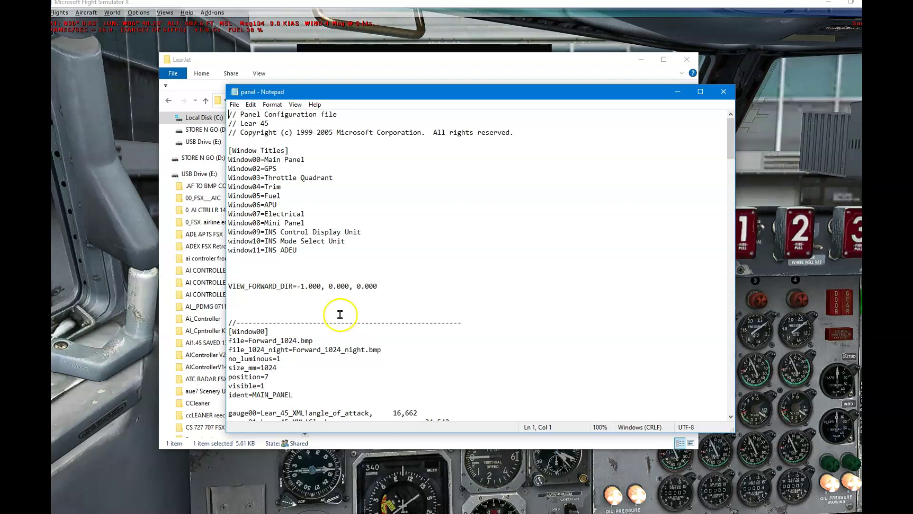
{"action": "scroll", "coordinate": [416, 319], "scroll_direction": "down", "scroll_amount": 4}
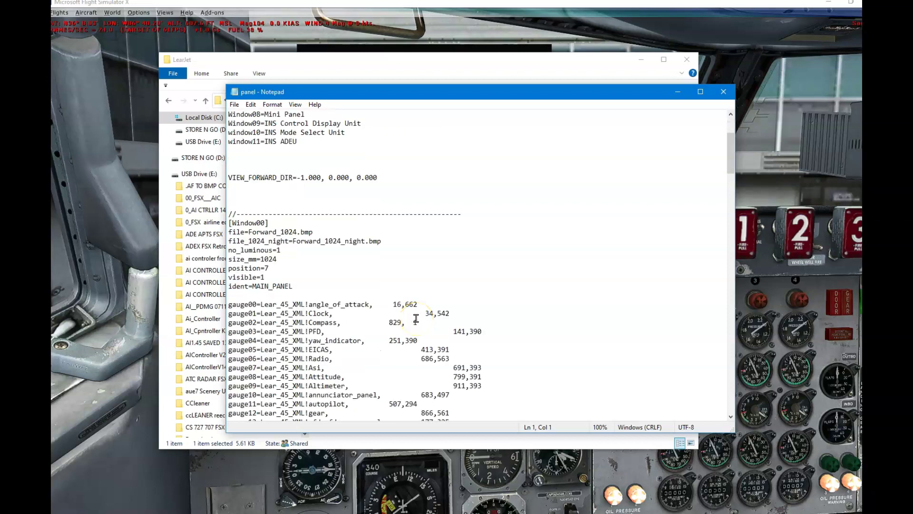
{"action": "scroll", "coordinate": [417, 320], "scroll_direction": "down", "scroll_amount": 4}
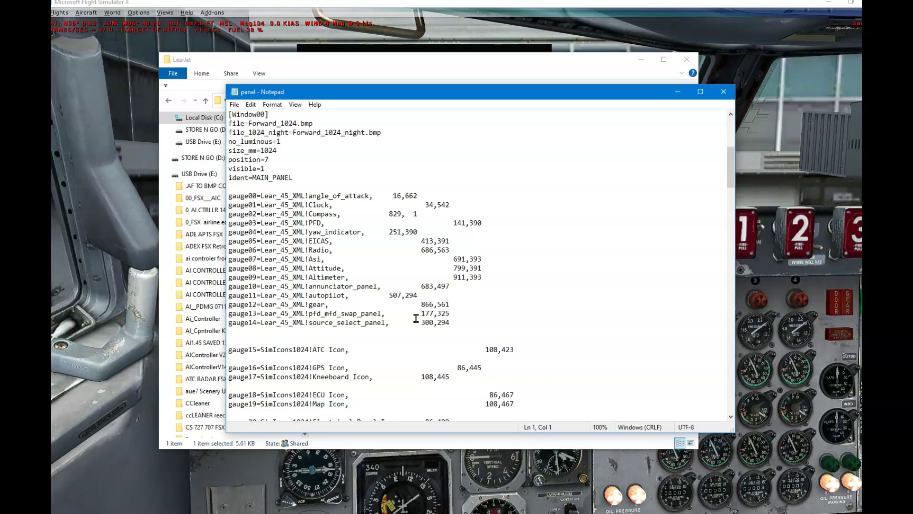
{"action": "scroll", "coordinate": [423, 329], "scroll_direction": "down", "scroll_amount": 3}
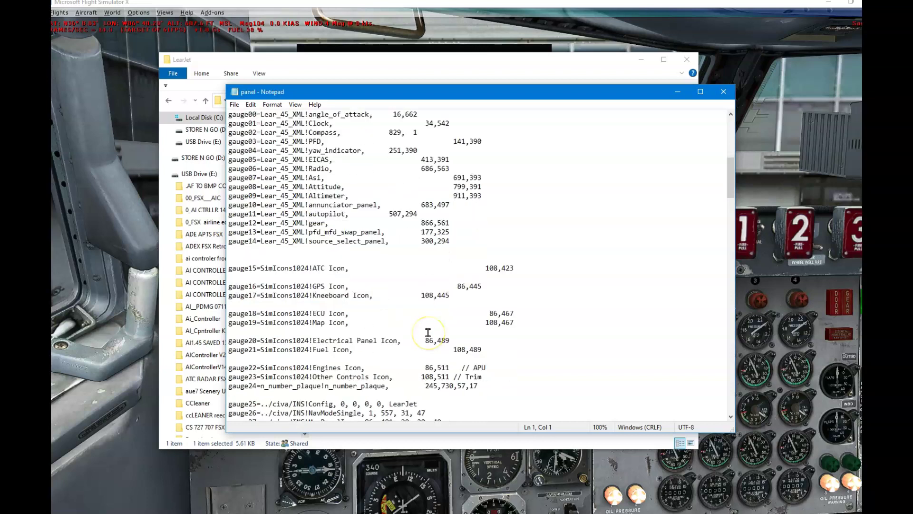
{"action": "scroll", "coordinate": [429, 332], "scroll_direction": "down", "scroll_amount": 3}
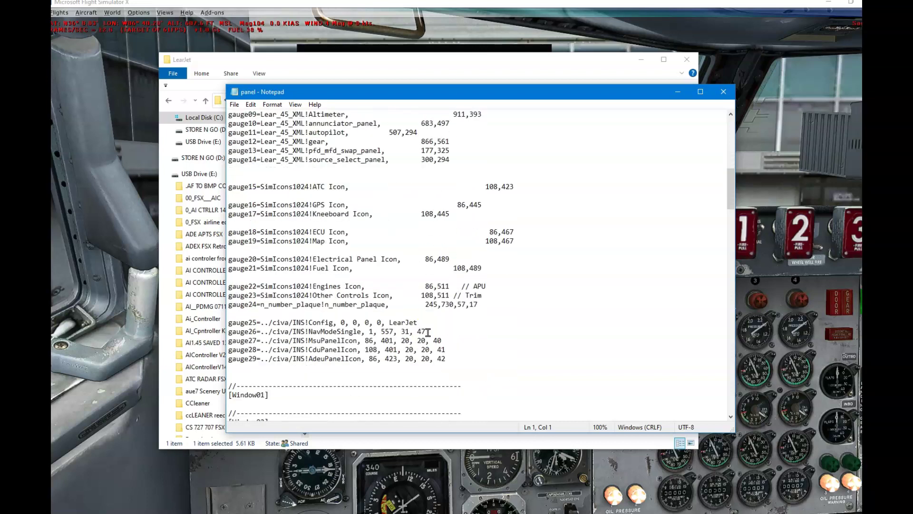
{"action": "scroll", "coordinate": [428, 332], "scroll_direction": "down", "scroll_amount": 4}
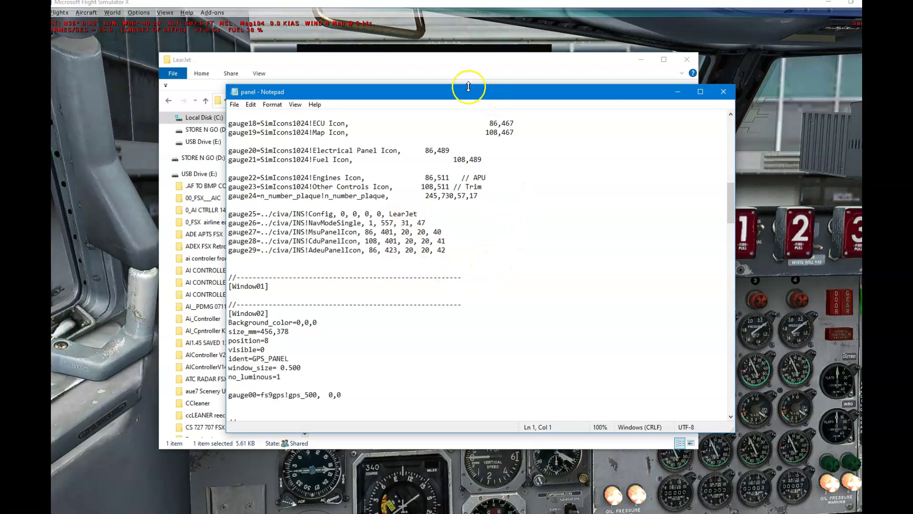
{"action": "left_click_drag", "start_coordinate": [468, 97], "coordinate": [51, 117]}
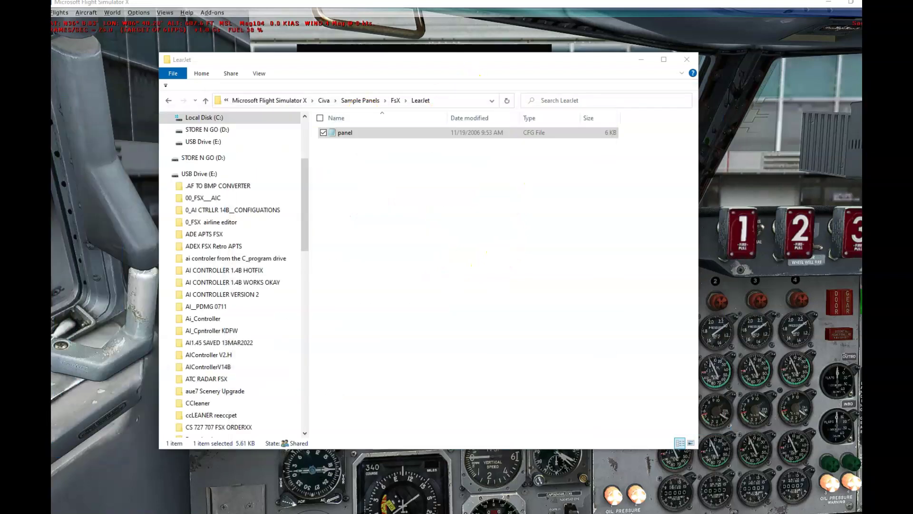
Go to the panel folder of the CS_B707-300 aircraft under Microsoft Flight Simulator X\SimObjects\Airplanes
{"action": "left_click", "coordinate": [490, 101]}
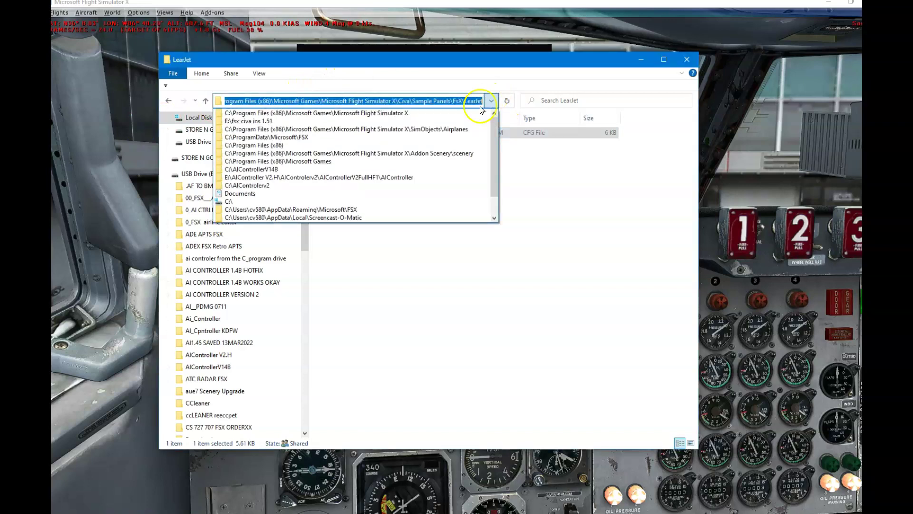
{"action": "left_click", "coordinate": [417, 129]}
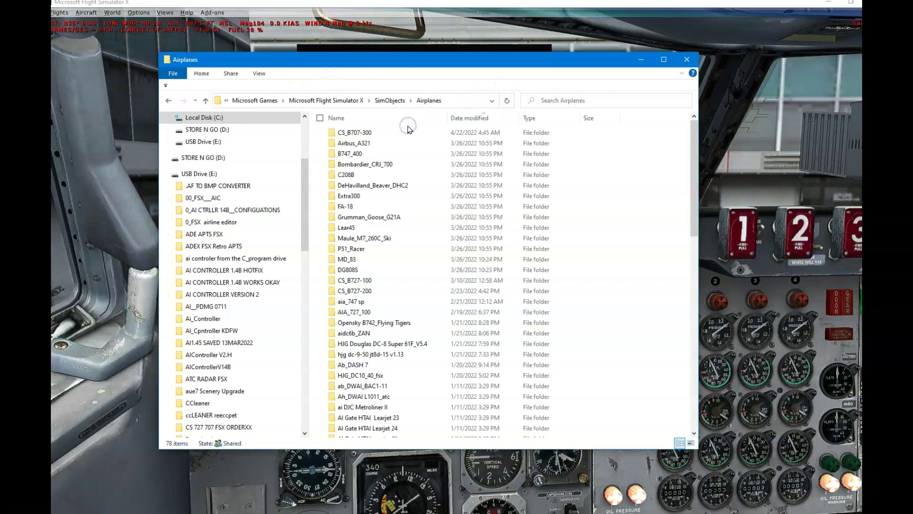
{"action": "double_click", "coordinate": [360, 132]}
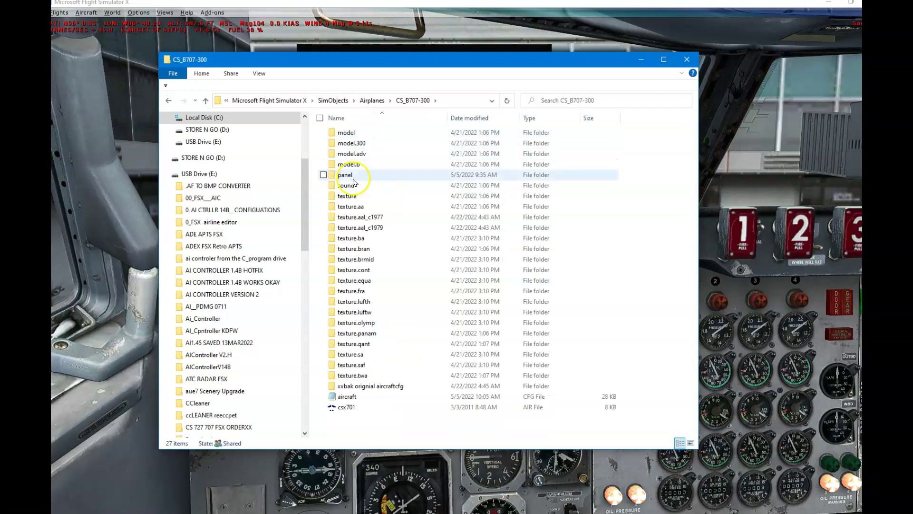
{"action": "double_click", "coordinate": [350, 175]}
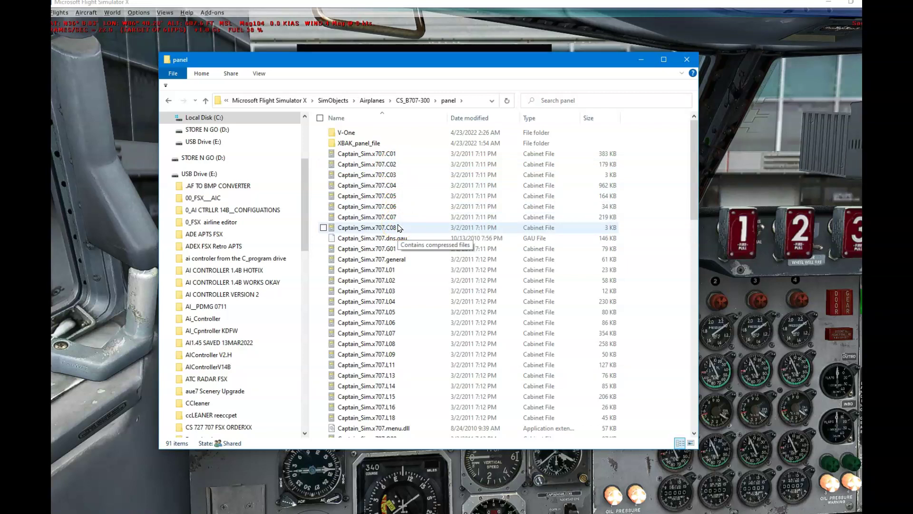
Locate the civa cabinet file in the CS_B707-300 panel folder and open the panel configuration file beside it
{"action": "scroll", "coordinate": [400, 230], "scroll_direction": "down", "scroll_amount": 5}
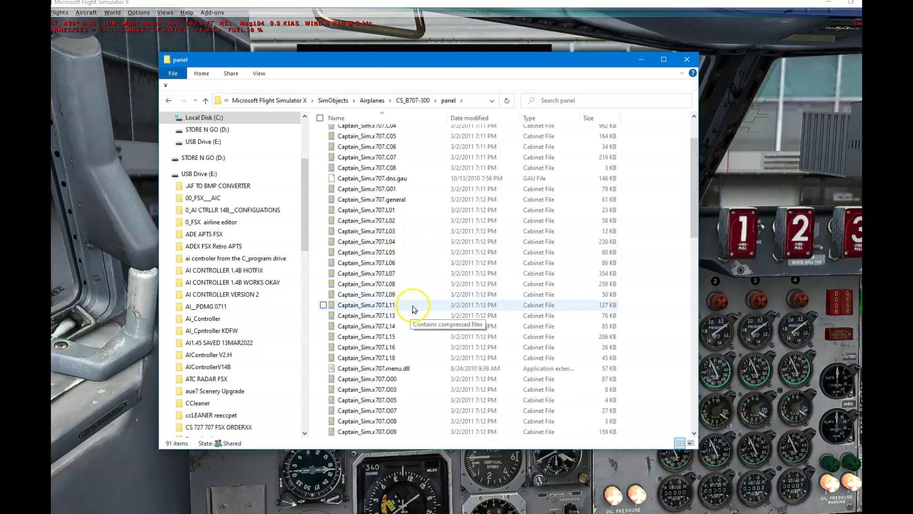
{"action": "scroll", "coordinate": [413, 310], "scroll_direction": "down", "scroll_amount": 5}
{"action": "scroll", "coordinate": [412, 322], "scroll_direction": "down", "scroll_amount": 7}
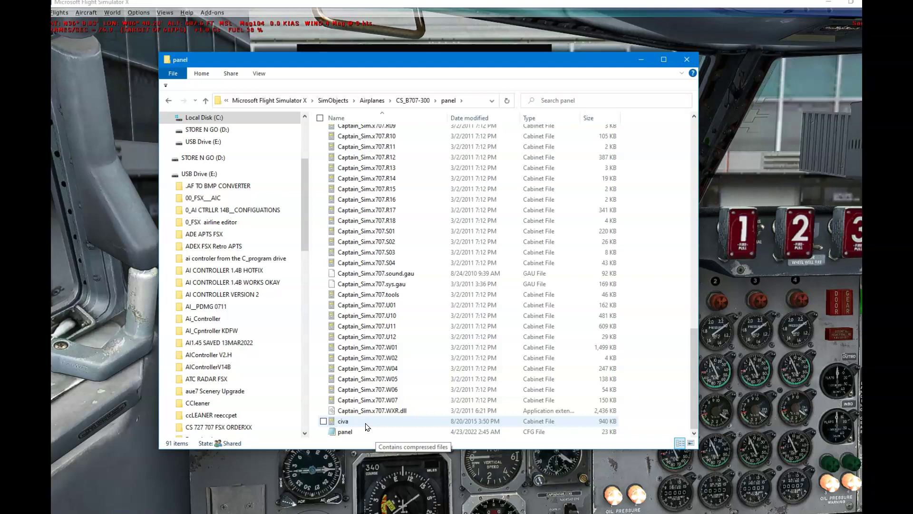
{"action": "left_click", "coordinate": [345, 423]}
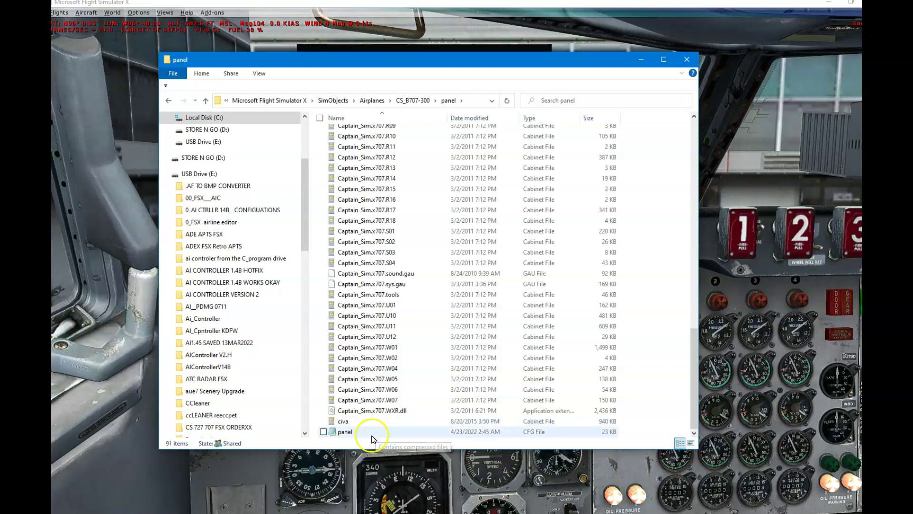
{"action": "double_click", "coordinate": [345, 433]}
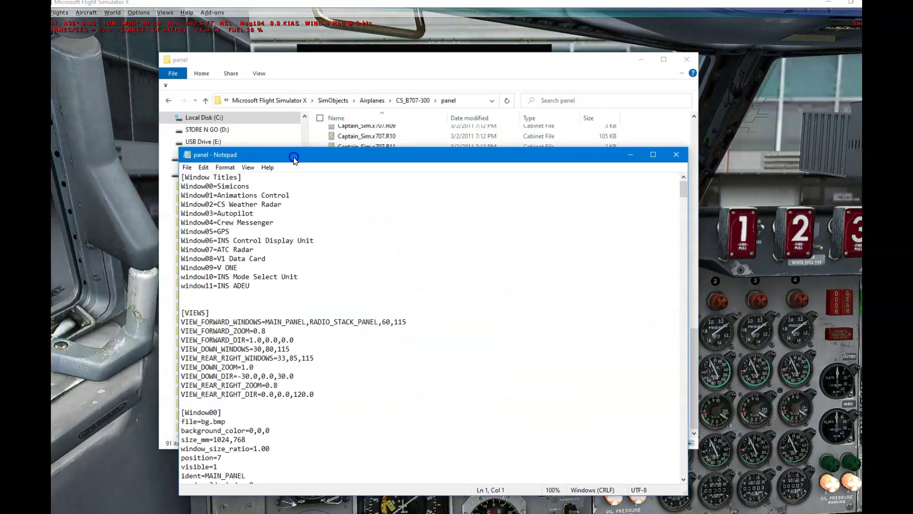
{"action": "left_click_drag", "start_coordinate": [293, 156], "coordinate": [334, 128]}
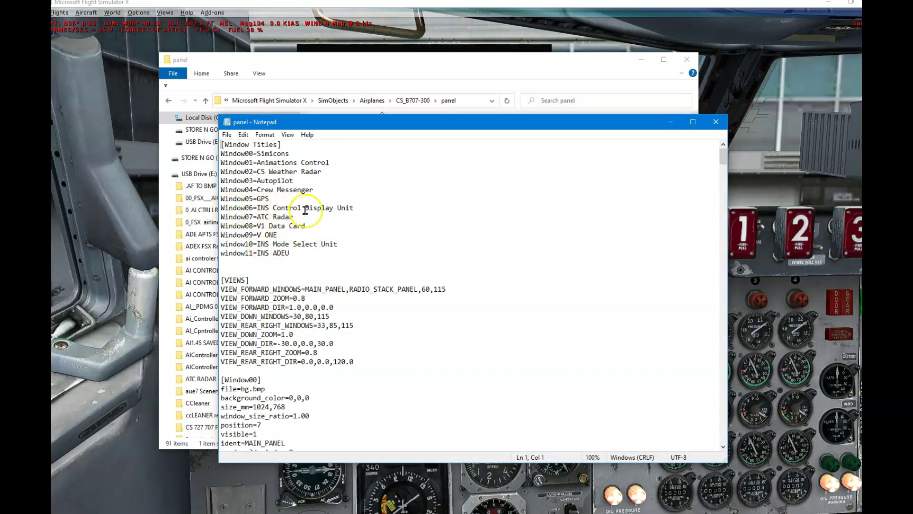
Examine the 707 panel file's INS sections for the Control Display Unit, Mode Select Unit and ADEU, and minimize the file
{"action": "scroll", "coordinate": [305, 210], "scroll_direction": "down", "scroll_amount": 15}
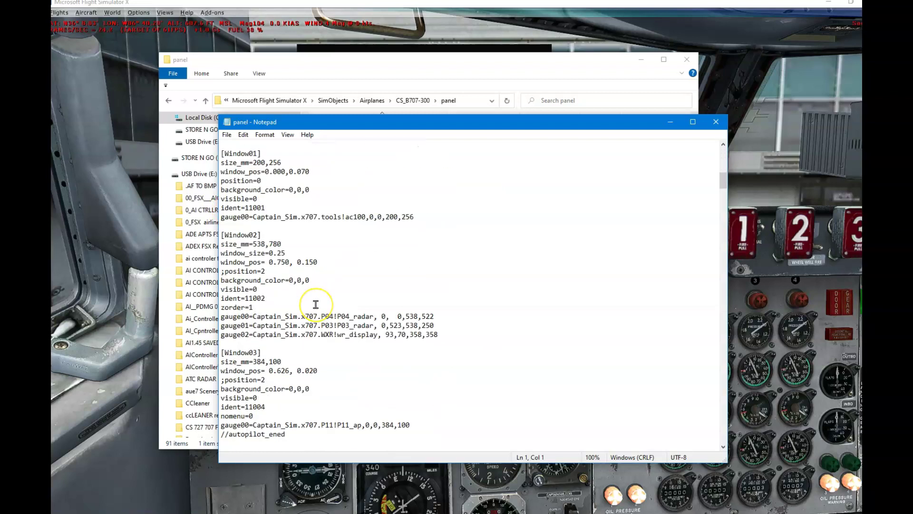
{"action": "key", "text": "Page_Down"}
{"action": "key", "text": "Page_Down"}
{"action": "key", "text": "Page_Down"}
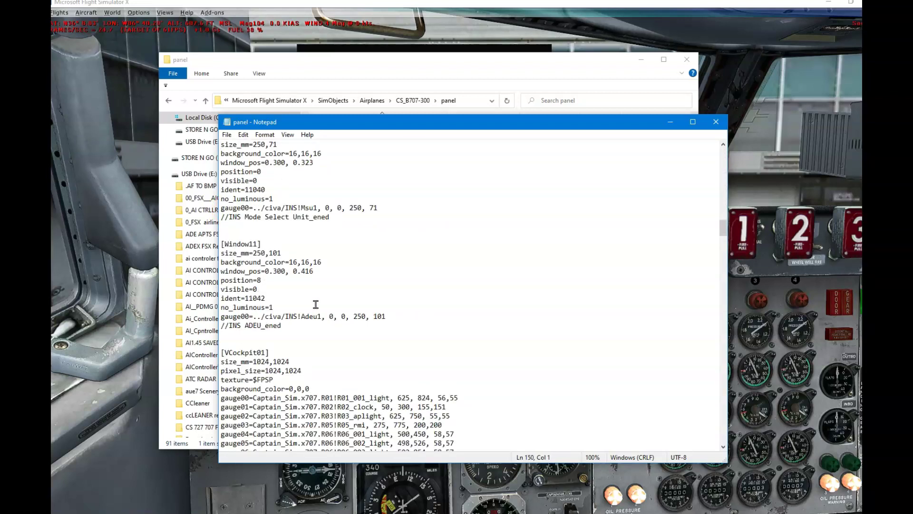
{"action": "key", "text": "Page_Up"}
{"action": "scroll", "coordinate": [316, 305], "scroll_direction": "up", "scroll_amount": 3}
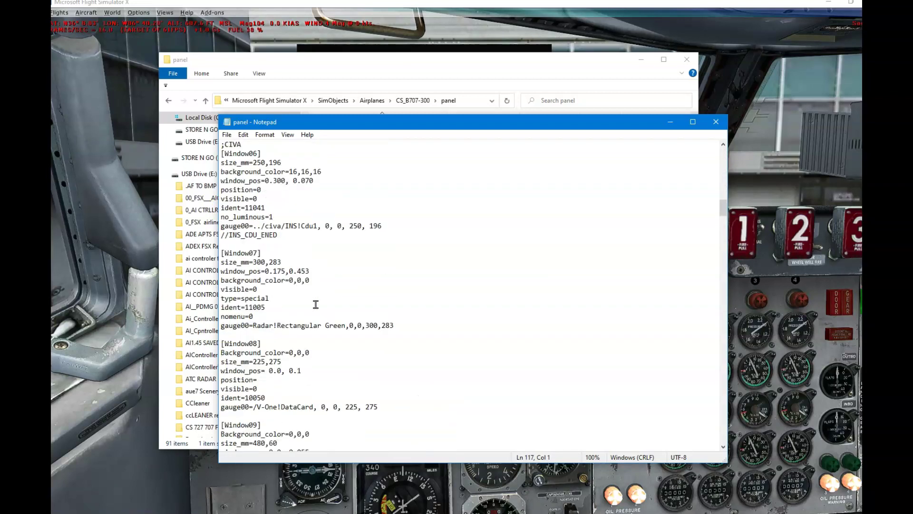
{"action": "scroll", "coordinate": [316, 305], "scroll_direction": "up", "scroll_amount": 2}
{"action": "left_click", "coordinate": [273, 289]}
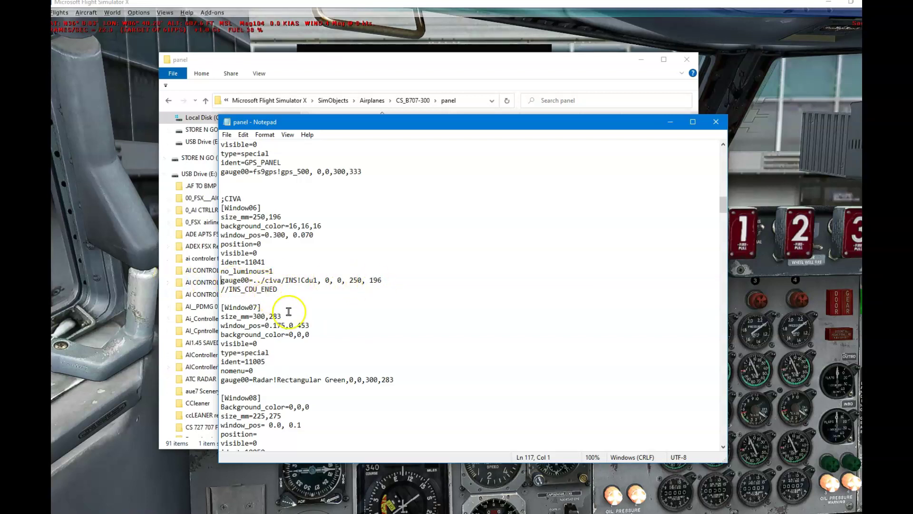
{"action": "scroll", "coordinate": [294, 307], "scroll_direction": "down", "scroll_amount": 3}
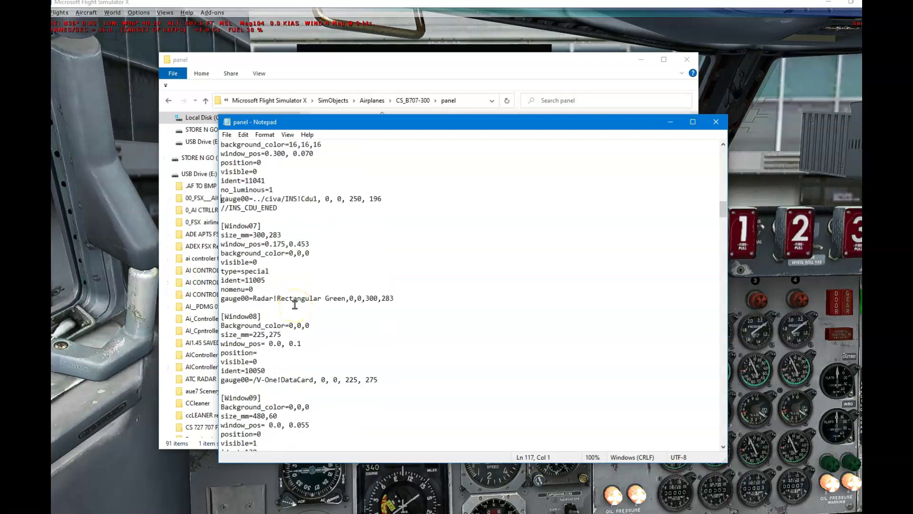
{"action": "scroll", "coordinate": [295, 304], "scroll_direction": "up", "scroll_amount": 4}
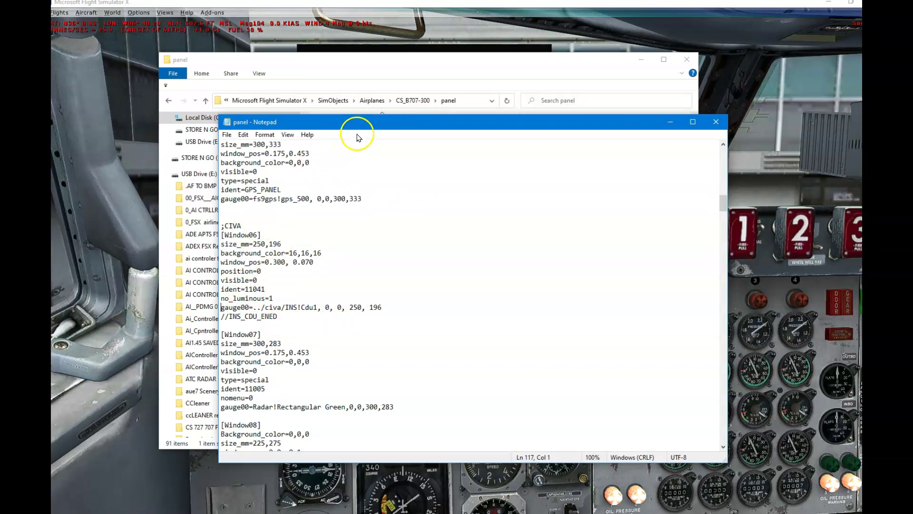
{"action": "key", "text": "super+Down"}
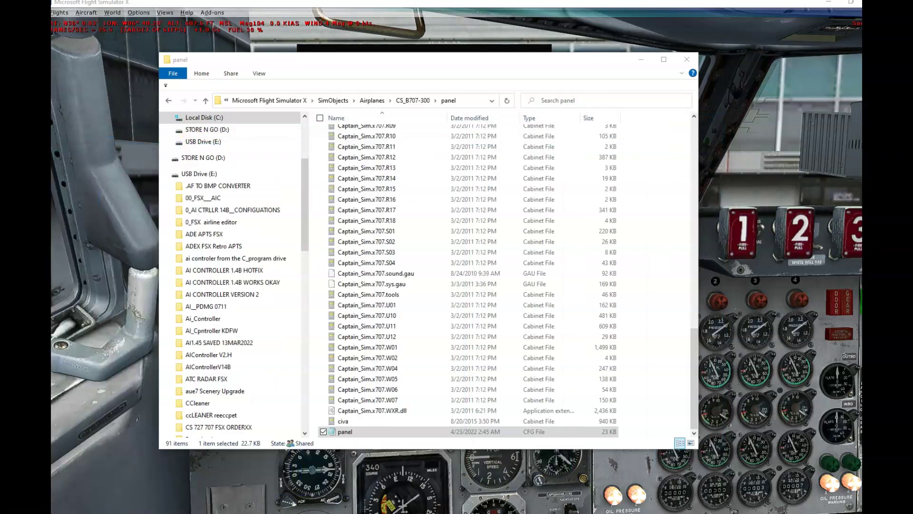
{"action": "key", "text": "alt+Tab"}
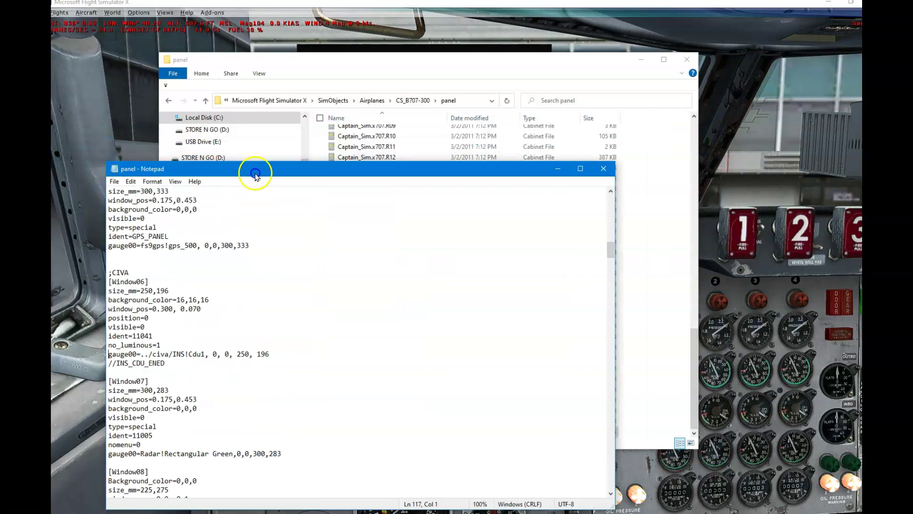
{"action": "left_click_drag", "start_coordinate": [255, 167], "coordinate": [321, 148]}
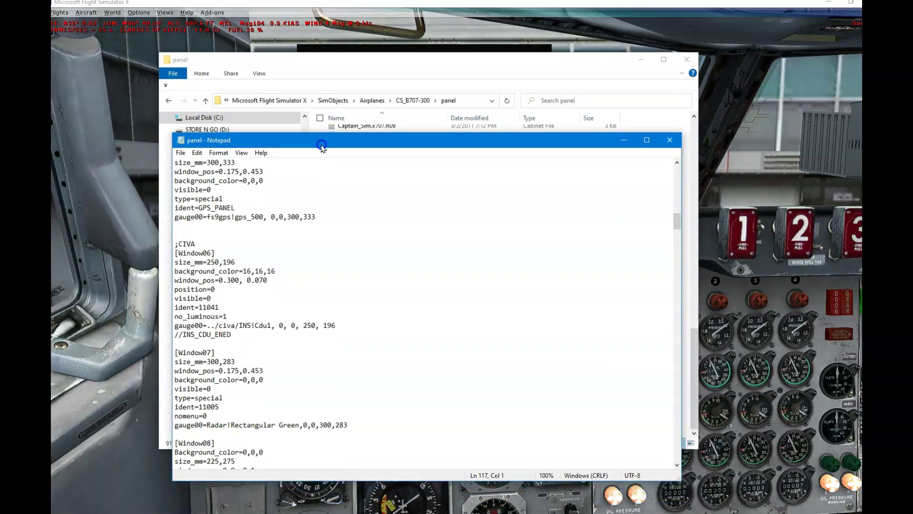
{"action": "key", "text": "super+Down"}
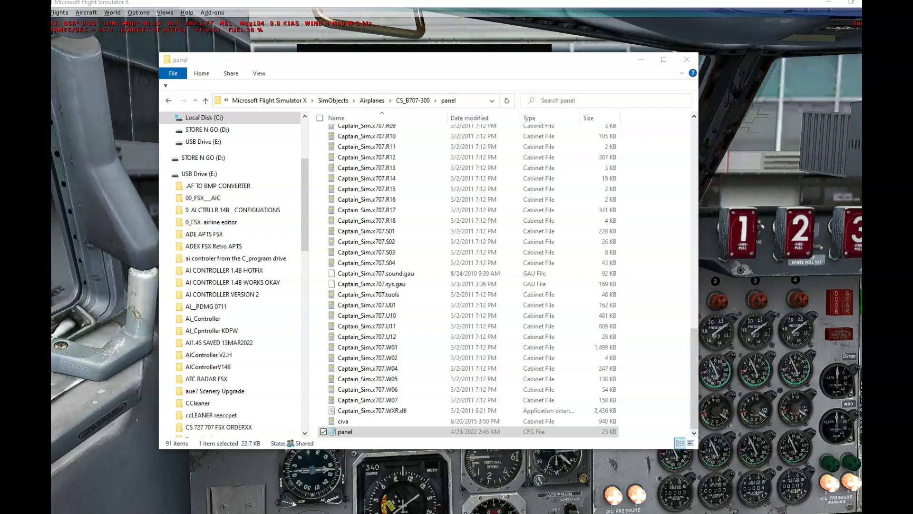
Read the README in the civa151 folder under FSX CIVA INS 1.51 on the USB drive, and close it
{"action": "key", "text": "alt+Tab"}
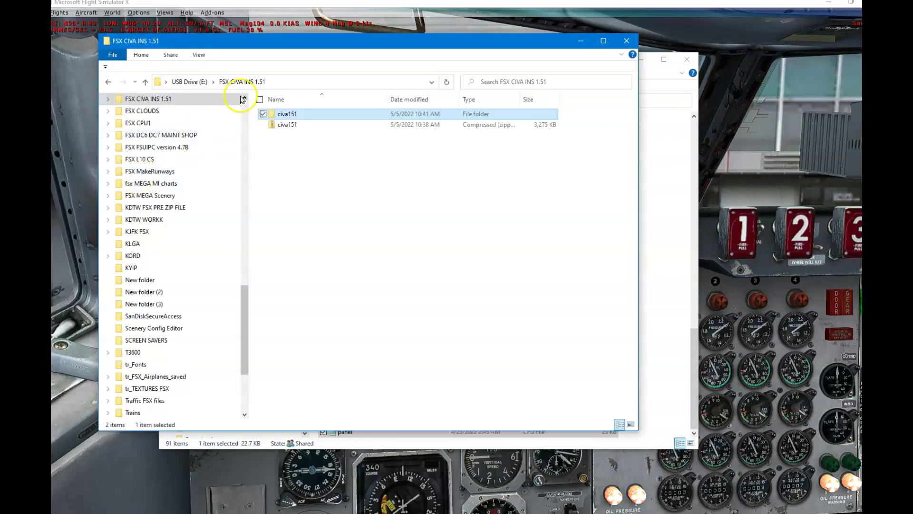
{"action": "double_click", "coordinate": [302, 115]}
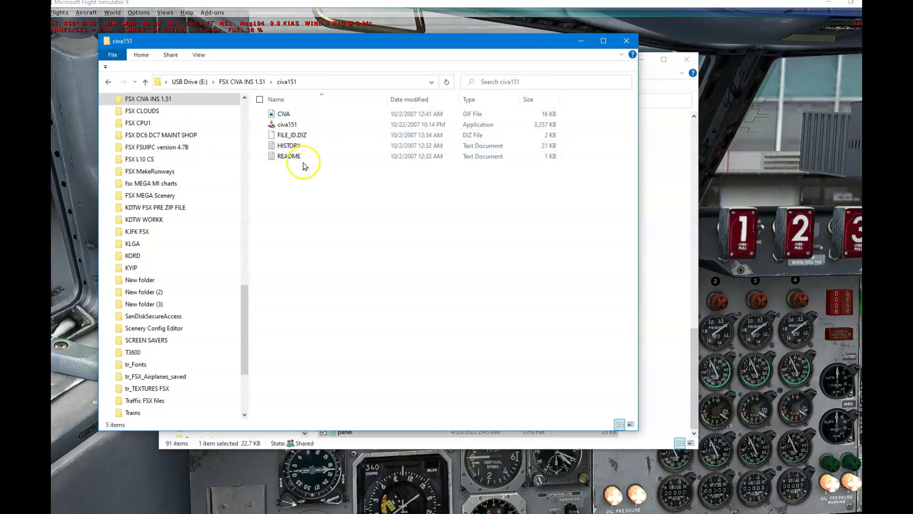
{"action": "double_click", "coordinate": [299, 160]}
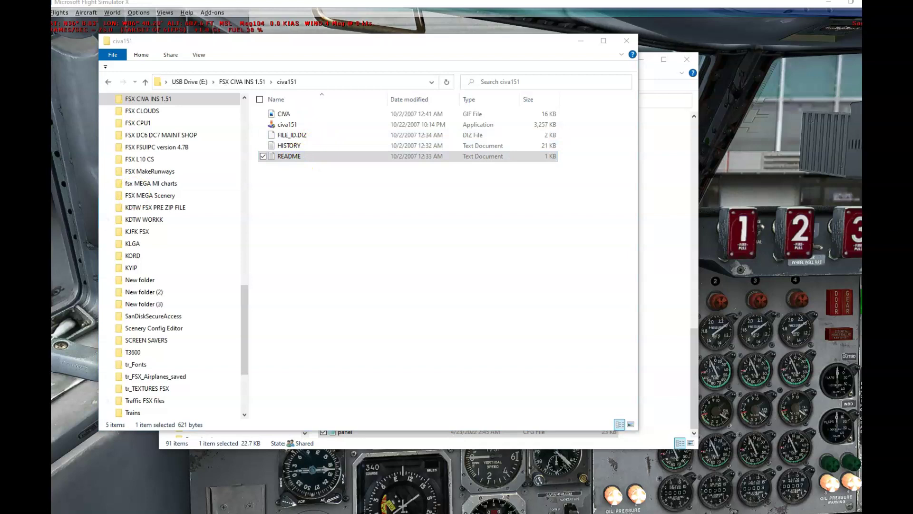
{"action": "left_click_drag", "start_coordinate": [325, 143], "coordinate": [417, 121]}
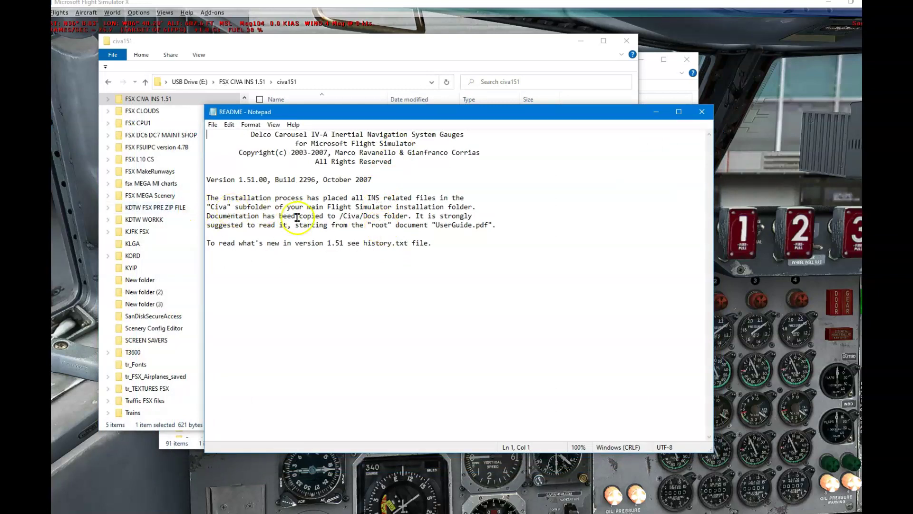
{"action": "left_click", "coordinate": [696, 113]}
{"action": "left_click", "coordinate": [299, 208]}
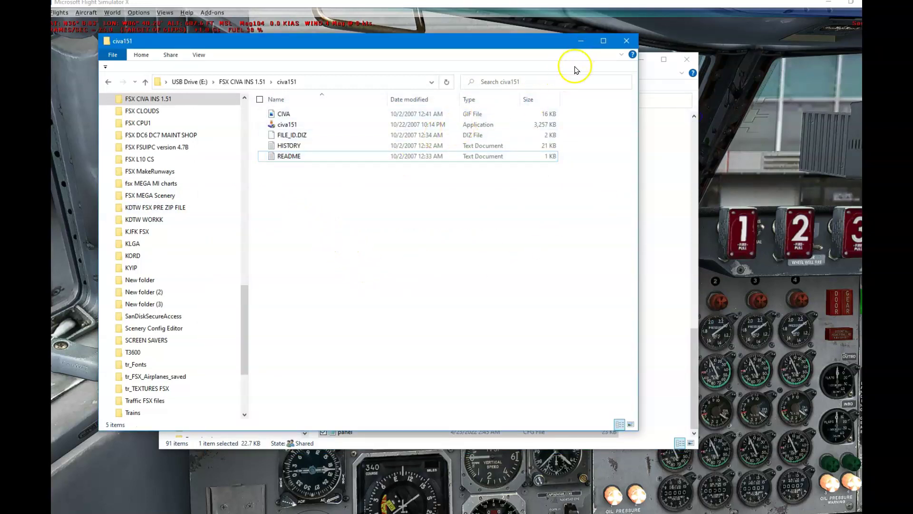
Go to the Civa folder under Microsoft Flight Simulator X, read its README, and close it
{"action": "left_click", "coordinate": [431, 83]}
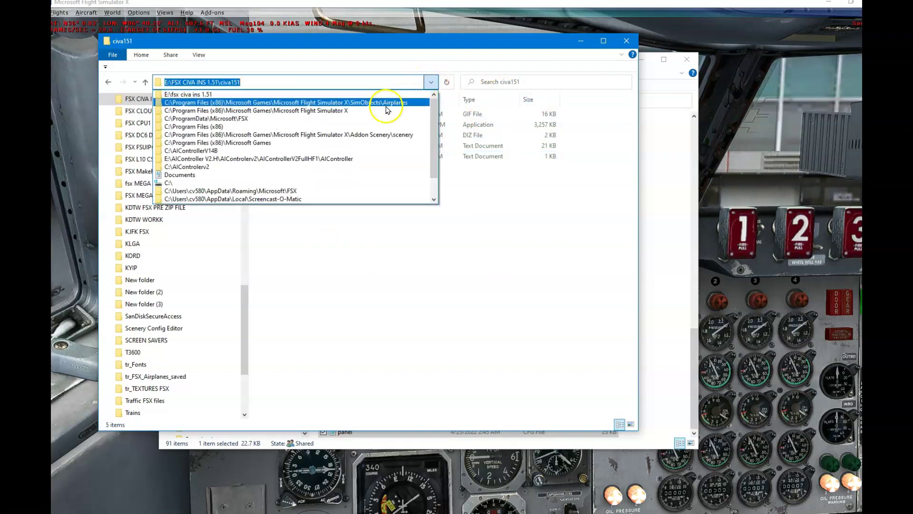
{"action": "left_click", "coordinate": [380, 111]}
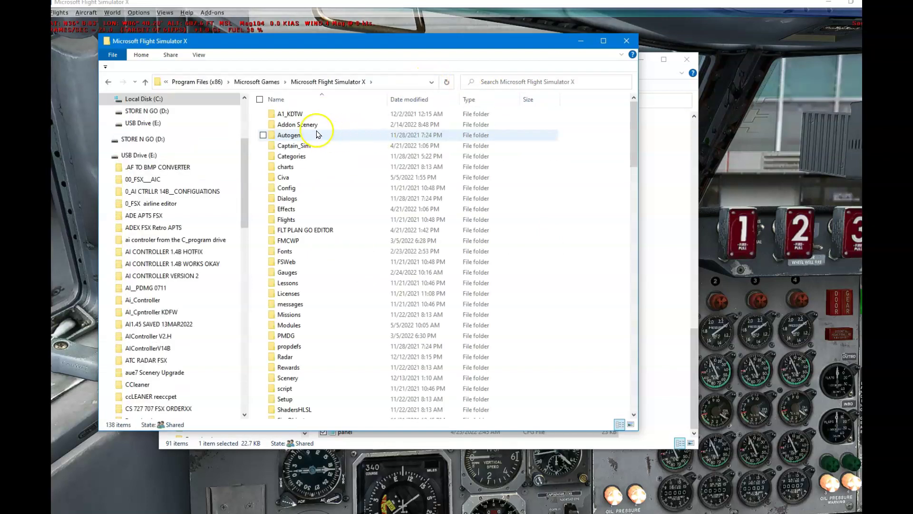
{"action": "double_click", "coordinate": [291, 179]}
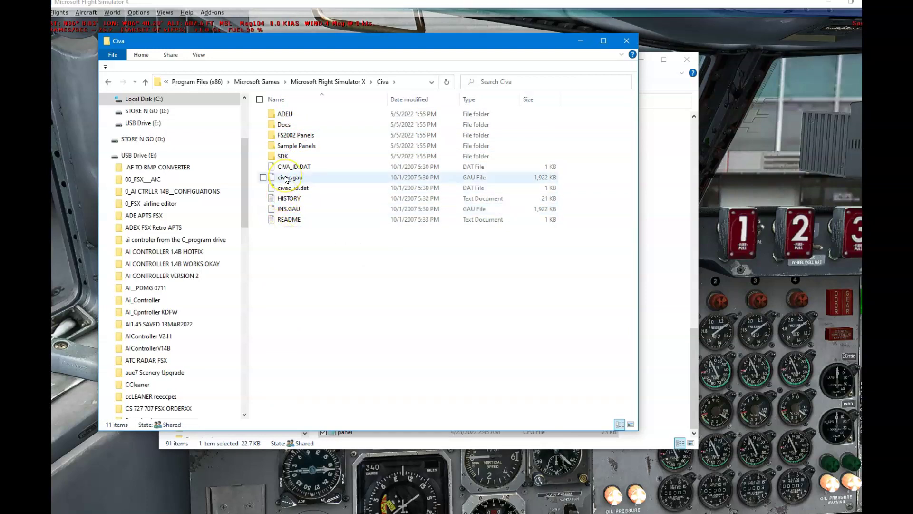
{"action": "double_click", "coordinate": [281, 220]}
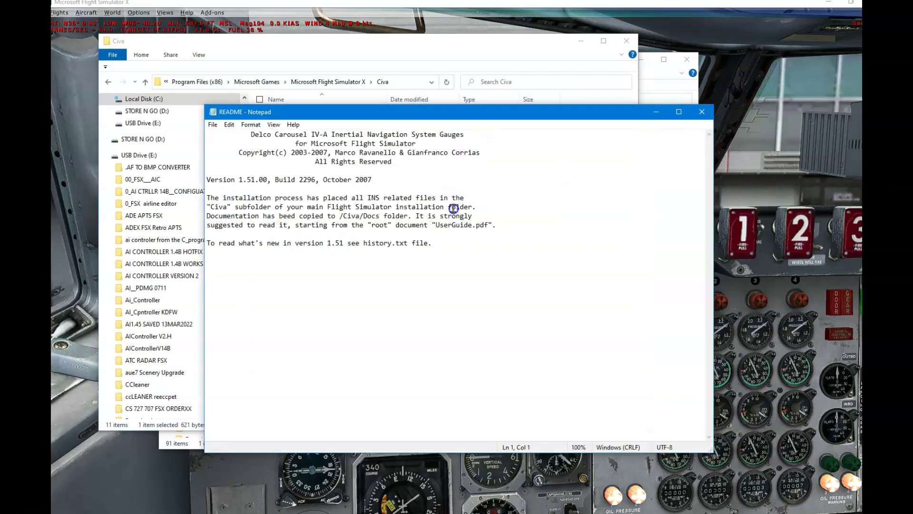
{"action": "left_click", "coordinate": [696, 118]}
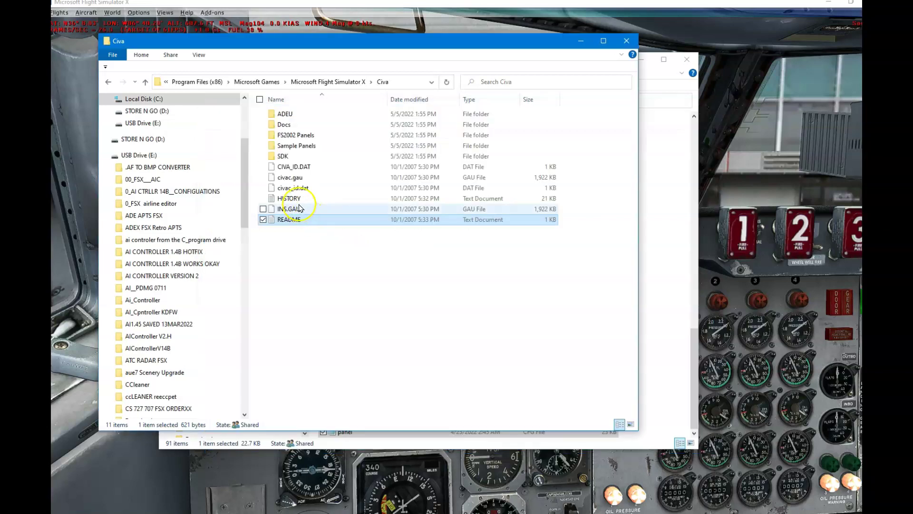
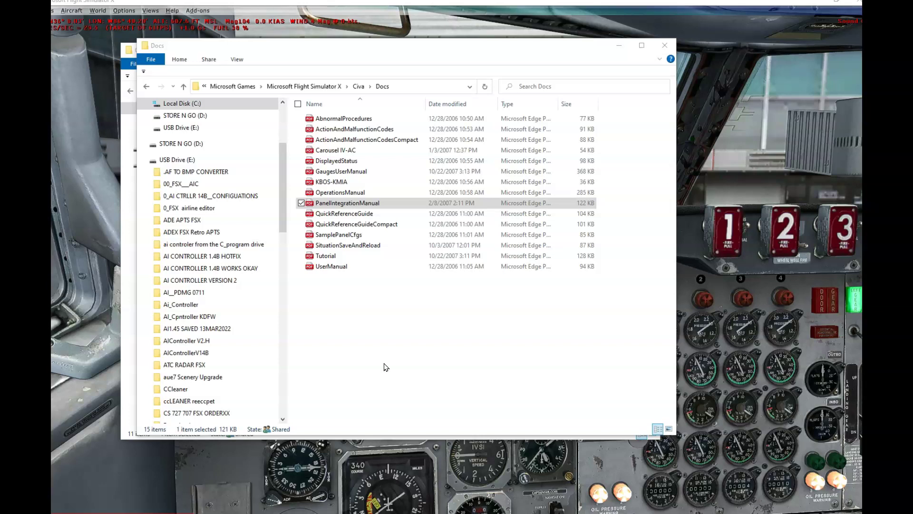
Open PanelIntegrationManual from the Civa Docs folder and read page 1 through the gaugeXX= syntax section
{"action": "left_click", "coordinate": [322, 208]}
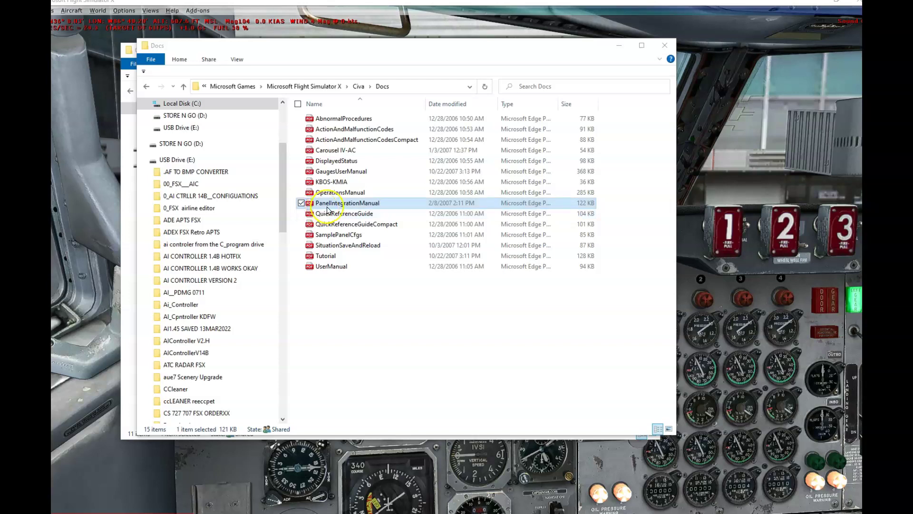
{"action": "double_click", "coordinate": [391, 204]}
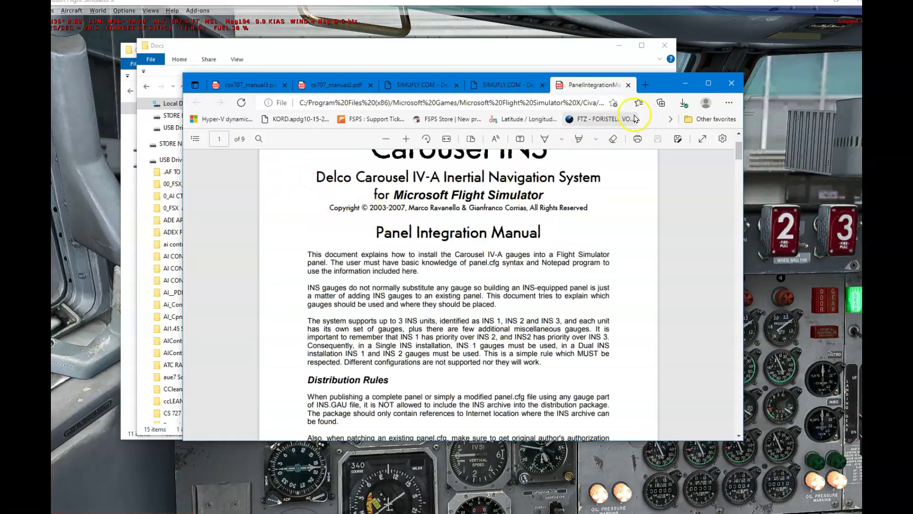
{"action": "scroll", "coordinate": [464, 233], "scroll_direction": "up", "scroll_amount": 1}
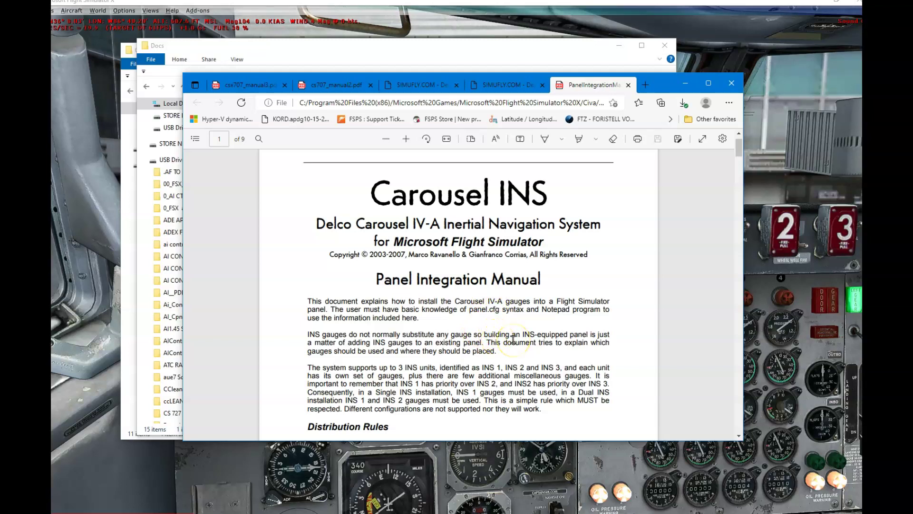
{"action": "scroll", "coordinate": [514, 339], "scroll_direction": "down", "scroll_amount": 2}
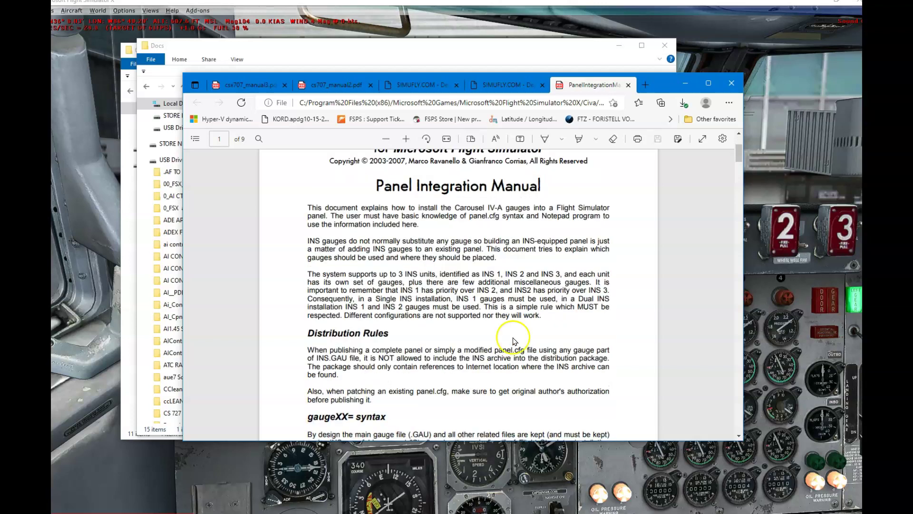
{"action": "scroll", "coordinate": [498, 309], "scroll_direction": "down", "scroll_amount": 3}
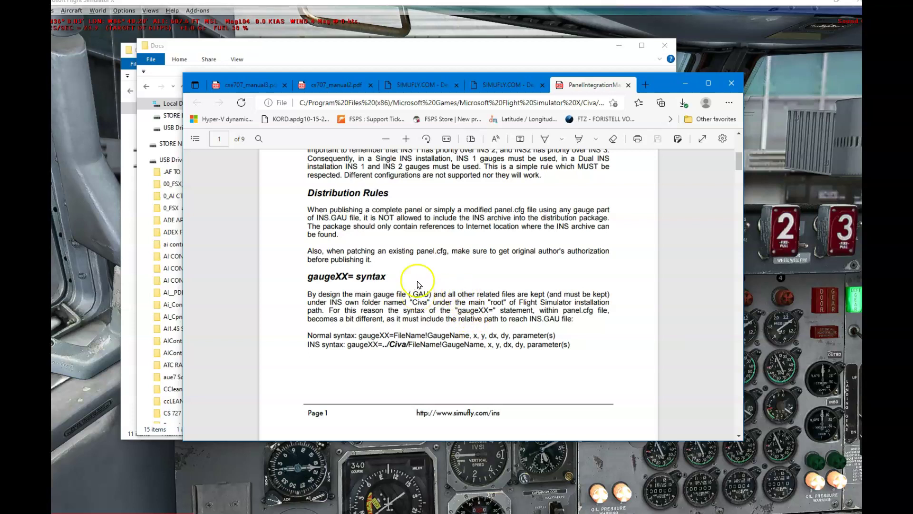
Check the Civa folder's contents, and return to the INS gauge syntax in the Panel Integration Manual
{"action": "left_click", "coordinate": [331, 53]}
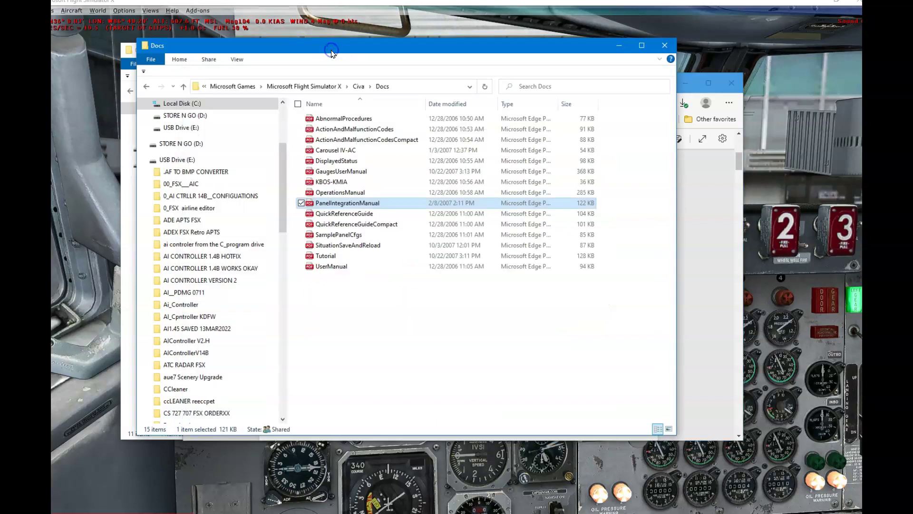
{"action": "left_click", "coordinate": [360, 87]}
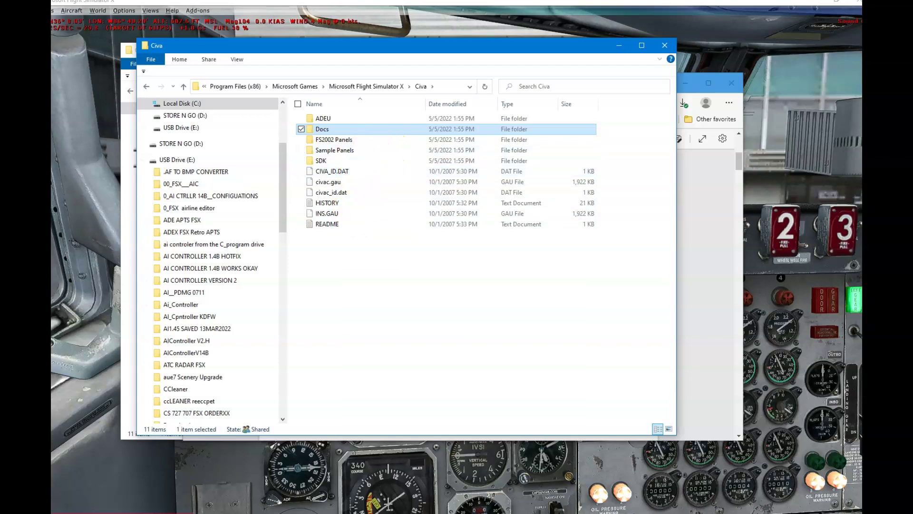
{"action": "key", "text": "alt+Tab"}
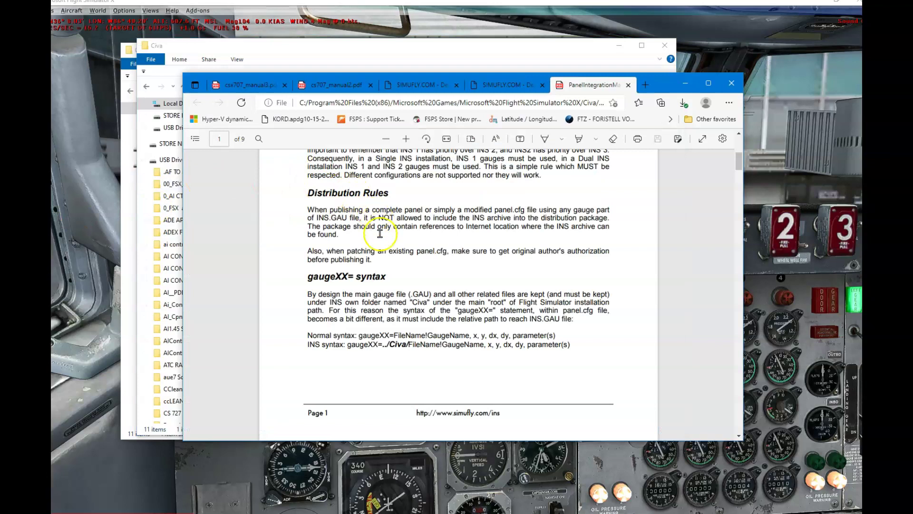
{"action": "left_click", "coordinate": [310, 359]}
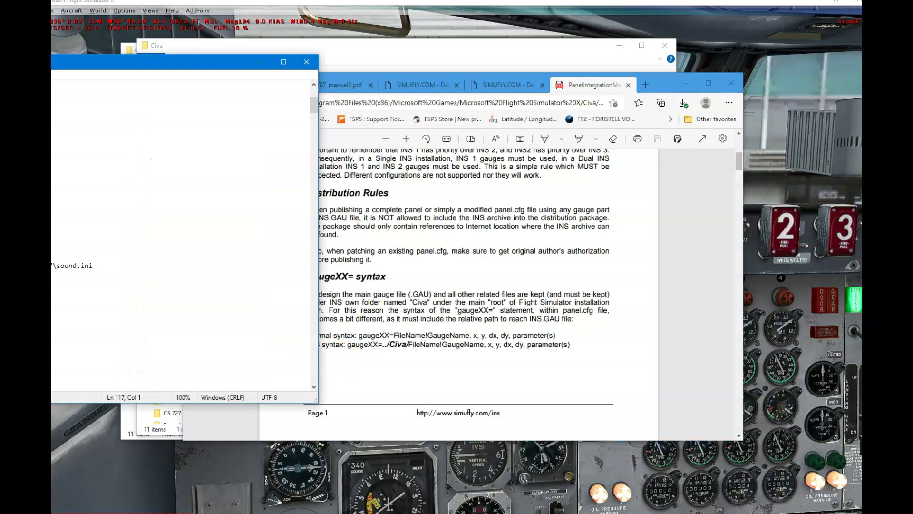
Examine the CIVA gauge lines in [Window00] and the INS window titles in the panel file, and return to the manual
{"action": "left_click_drag", "start_coordinate": [415, 102], "coordinate": [423, 104]}
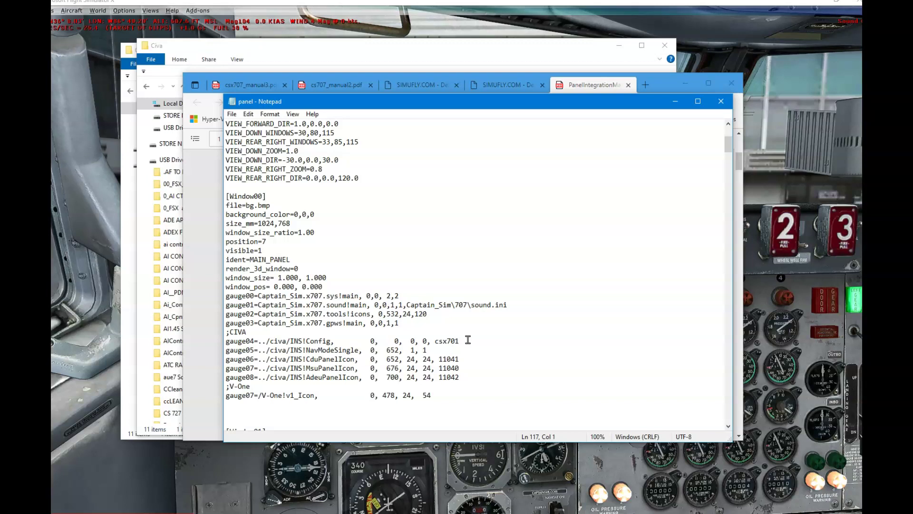
{"action": "left_click", "coordinate": [541, 109]}
{"action": "scroll", "coordinate": [463, 275], "scroll_direction": "up", "scroll_amount": 1}
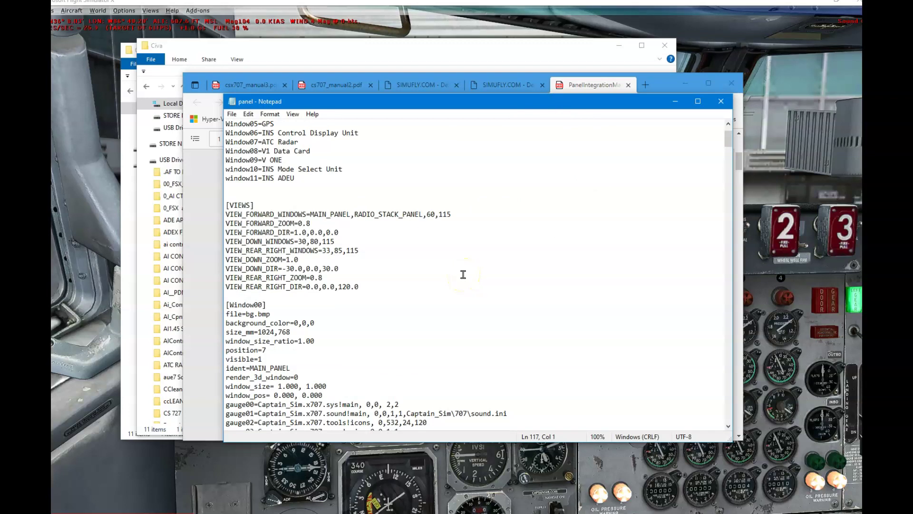
{"action": "key", "text": "ctrl+Home"}
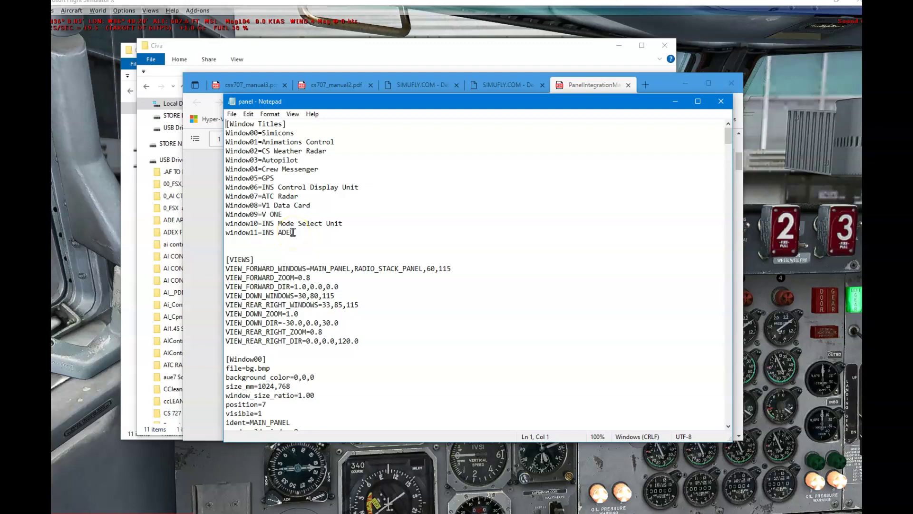
{"action": "left_click", "coordinate": [475, 95]}
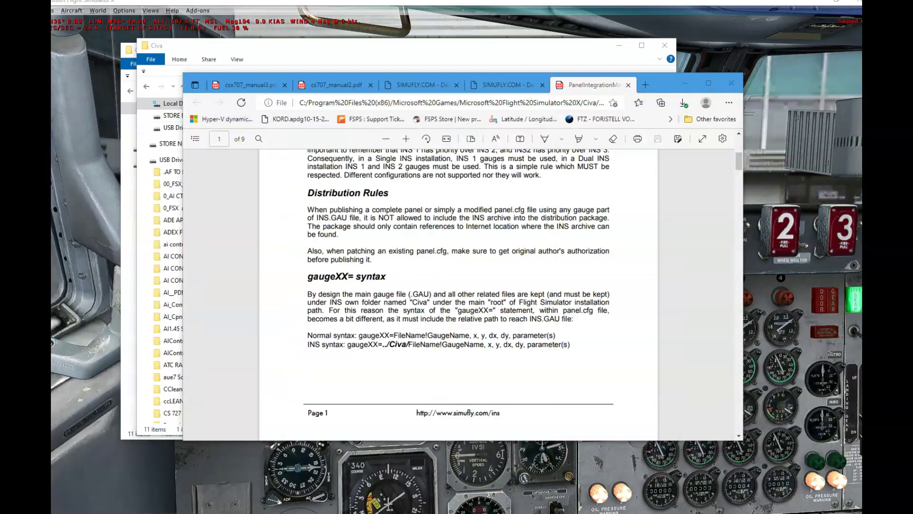
{"action": "key", "text": "alt+Tab"}
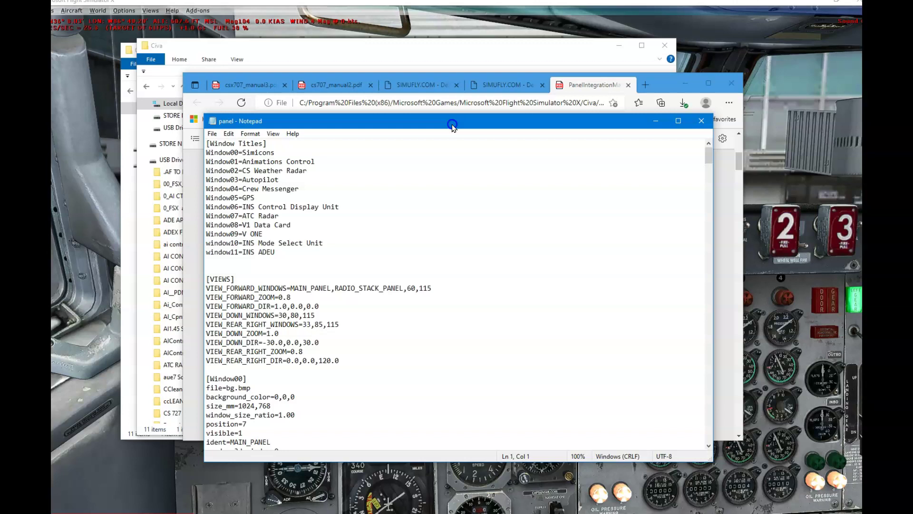
{"action": "key", "text": "alt+Tab"}
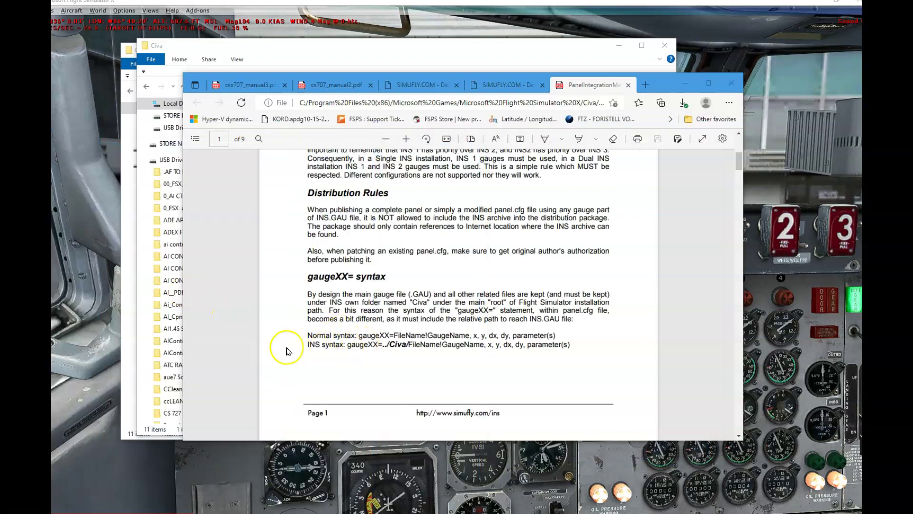
Read the manual's Configuration Files (.ISD) section and its gauge lists for Single, Dual and Triple INS installations
{"action": "scroll", "coordinate": [533, 358], "scroll_direction": "down", "scroll_amount": 4}
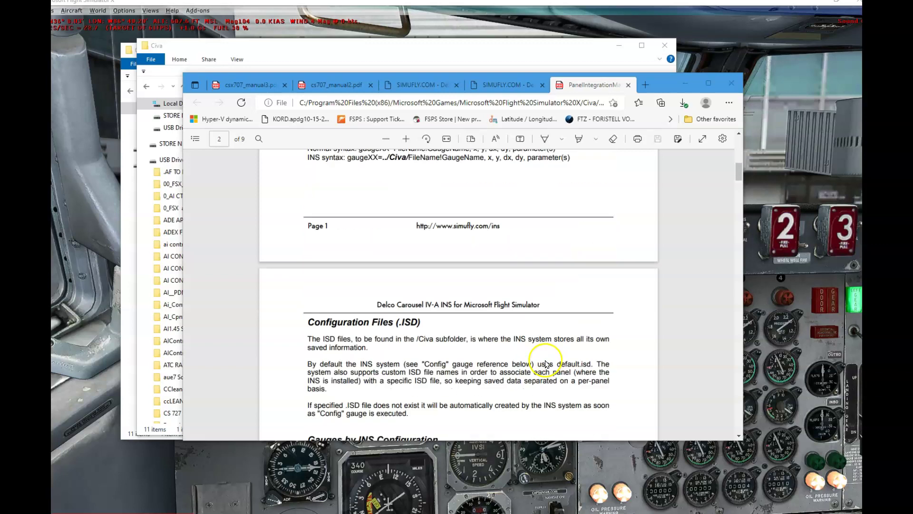
{"action": "scroll", "coordinate": [519, 355], "scroll_direction": "down", "scroll_amount": 2}
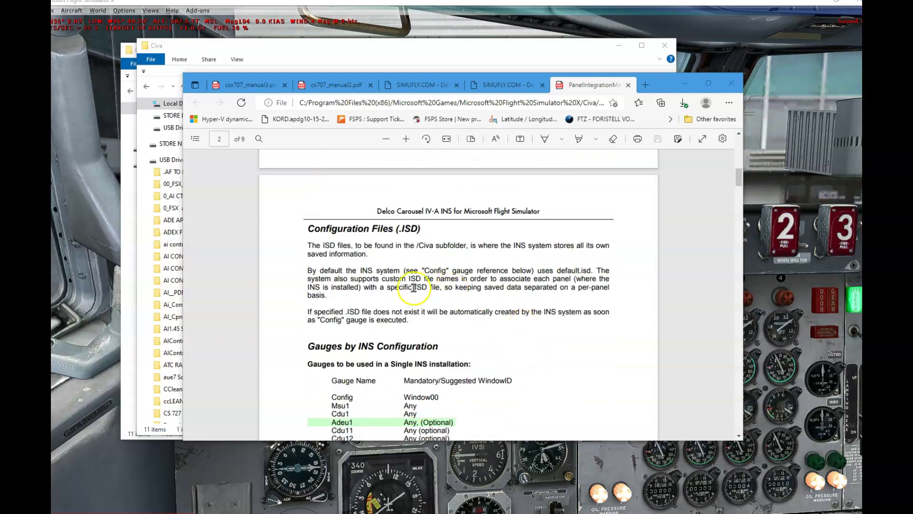
{"action": "scroll", "coordinate": [450, 289], "scroll_direction": "down", "scroll_amount": 2}
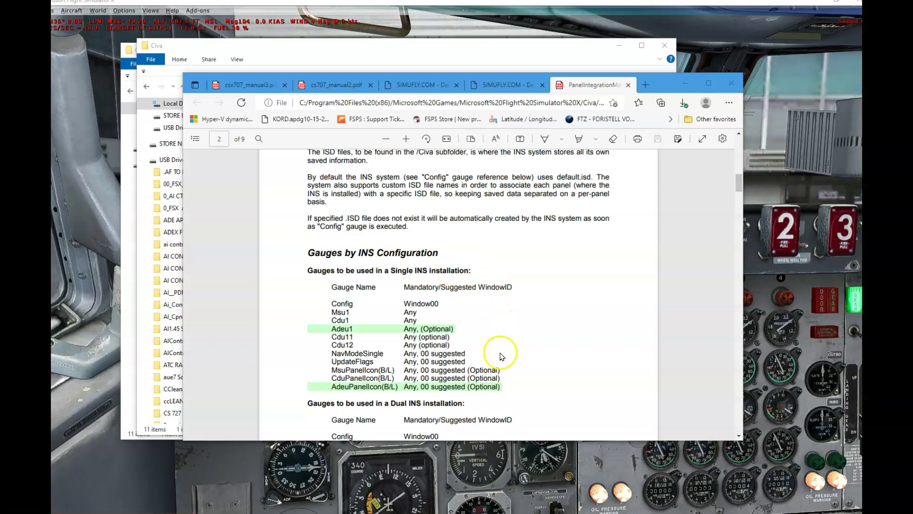
{"action": "scroll", "coordinate": [504, 356], "scroll_direction": "down", "scroll_amount": 2}
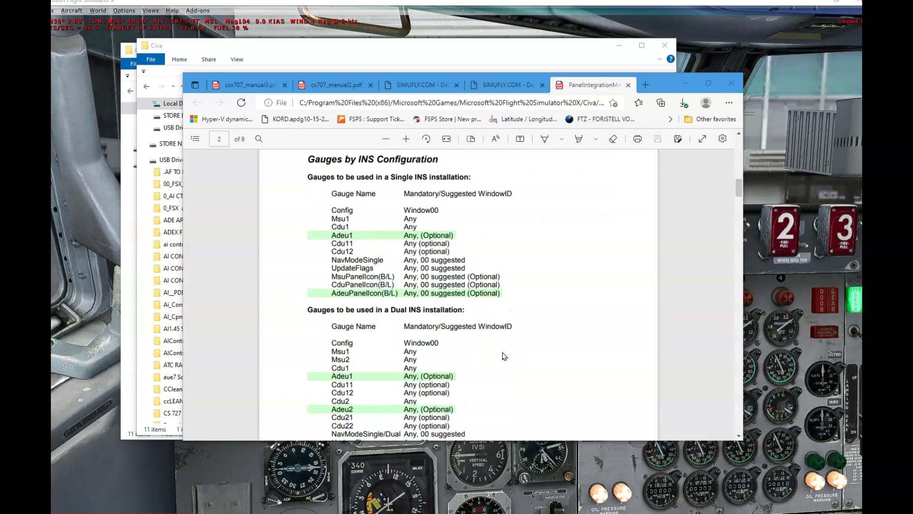
{"action": "scroll", "coordinate": [505, 356], "scroll_direction": "down", "scroll_amount": 2}
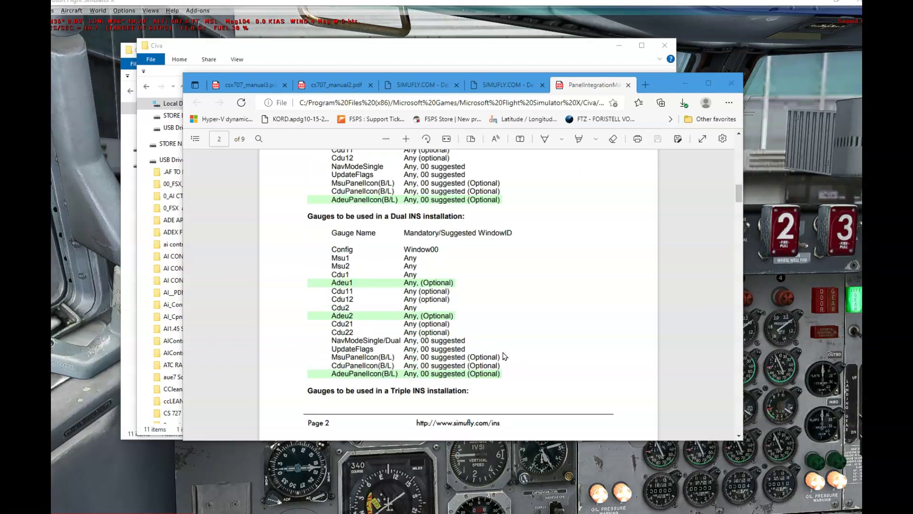
{"action": "scroll", "coordinate": [504, 355], "scroll_direction": "down", "scroll_amount": 2}
{"action": "scroll", "coordinate": [505, 356], "scroll_direction": "down", "scroll_amount": 3}
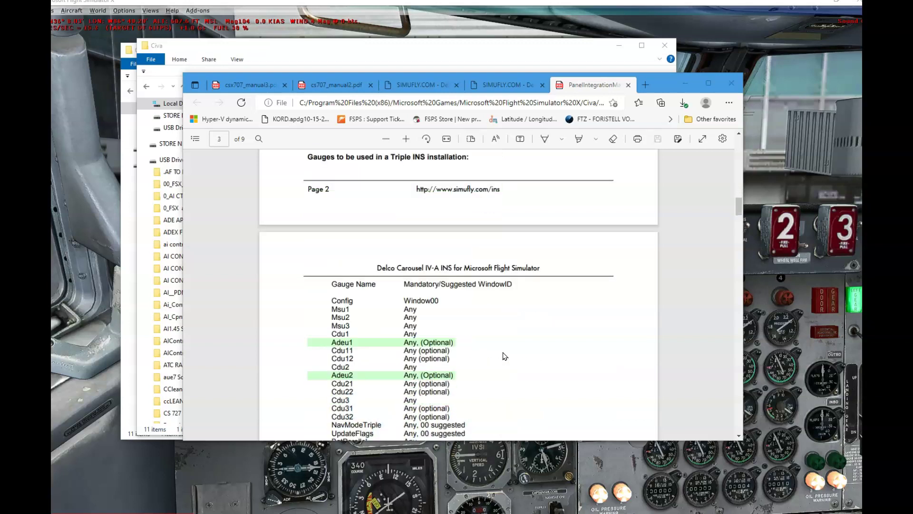
{"action": "scroll", "coordinate": [505, 355], "scroll_direction": "down", "scroll_amount": 3}
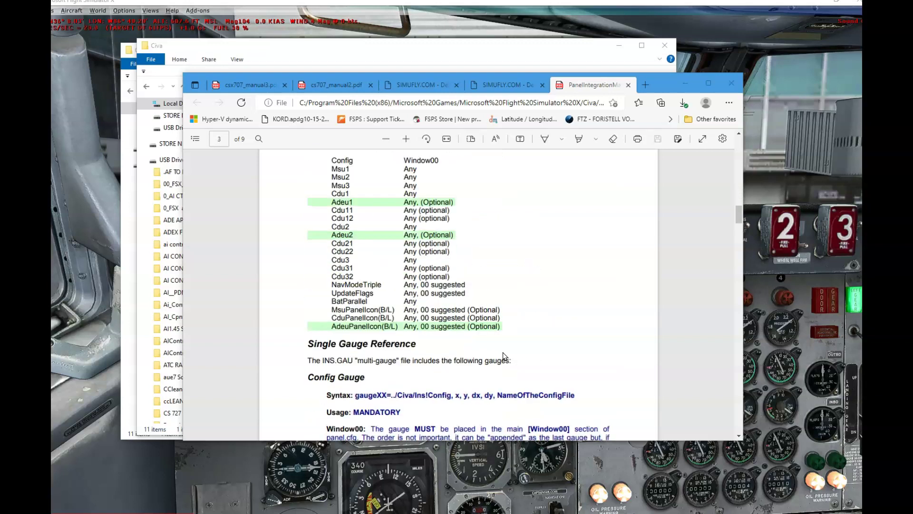
Read the Config Gauge syntax and its [Window00] placement rule in the Single Gauge Reference section
{"action": "left_click", "coordinate": [526, 346]}
{"action": "scroll", "coordinate": [525, 346], "scroll_direction": "down", "scroll_amount": 1}
{"action": "left_click", "coordinate": [469, 347]}
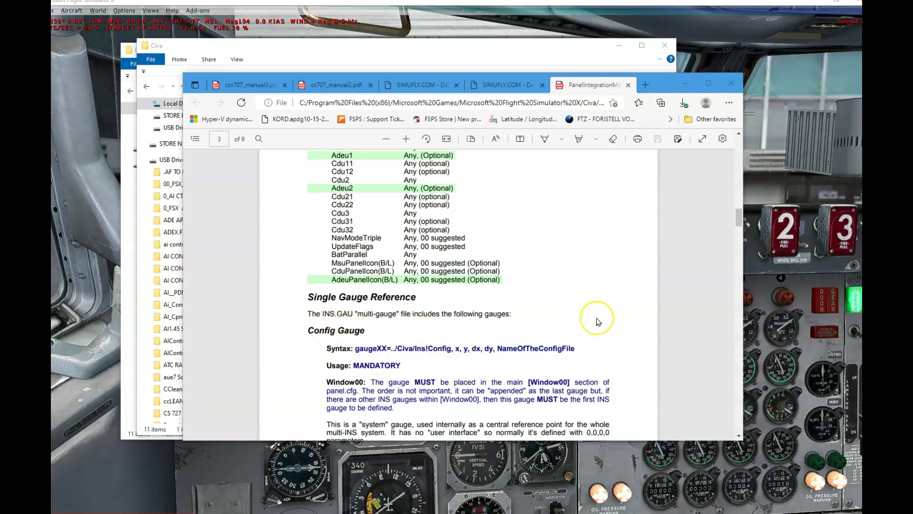
{"action": "scroll", "coordinate": [592, 314], "scroll_direction": "down", "scroll_amount": 1}
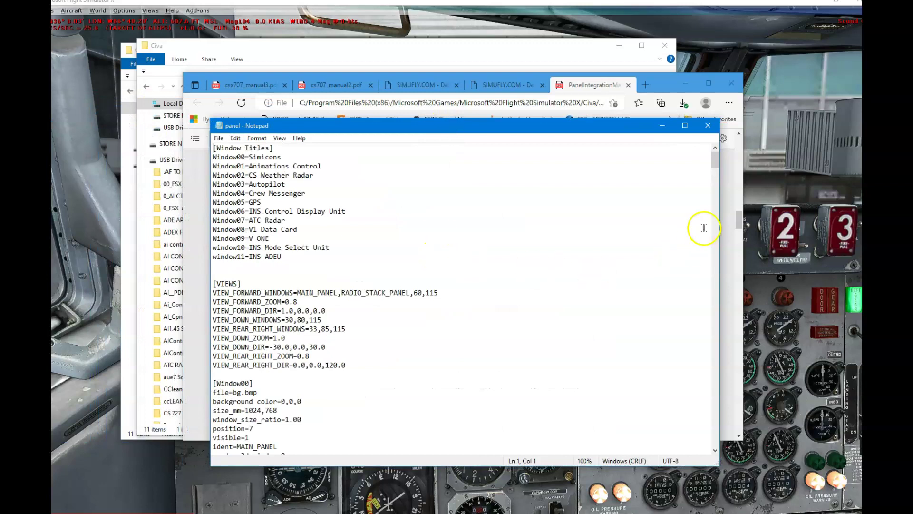
Check the INS!Config entry and other CIVA gauges under [Window00] in the panel file, and move the file out of the way
{"action": "left_click", "coordinate": [602, 242]}
{"action": "key", "text": "Page_Down"}
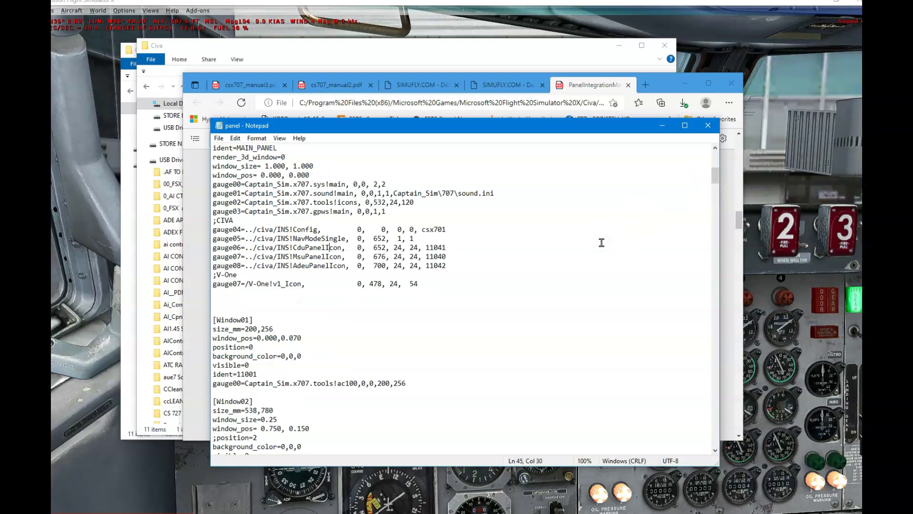
{"action": "scroll", "coordinate": [568, 283], "scroll_direction": "up", "scroll_amount": 3}
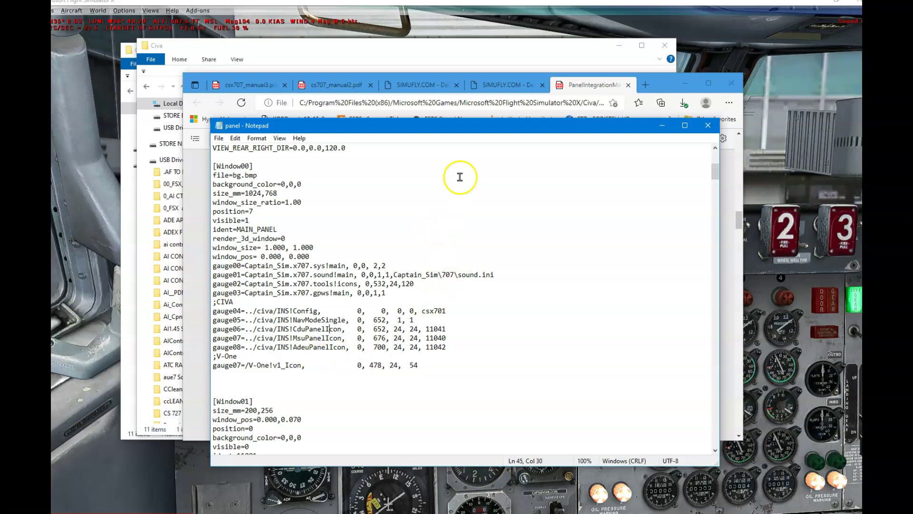
{"action": "left_click_drag", "start_coordinate": [434, 128], "coordinate": [447, 513]}
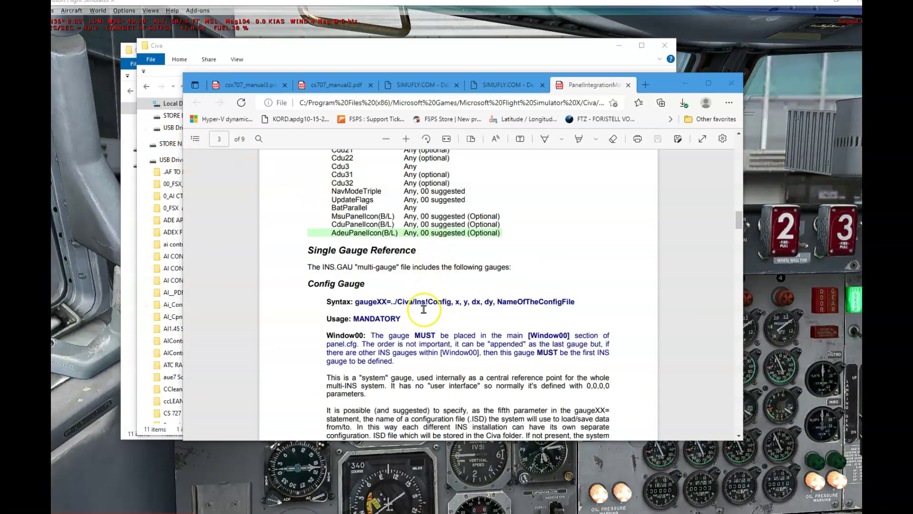
Read the manual's Config Gauge example, the MSU1 to MSU3 gauge references and the CDU Gauges placement figures
{"action": "scroll", "coordinate": [426, 319], "scroll_direction": "down", "scroll_amount": 2}
{"action": "scroll", "coordinate": [437, 351], "scroll_direction": "down", "scroll_amount": 4}
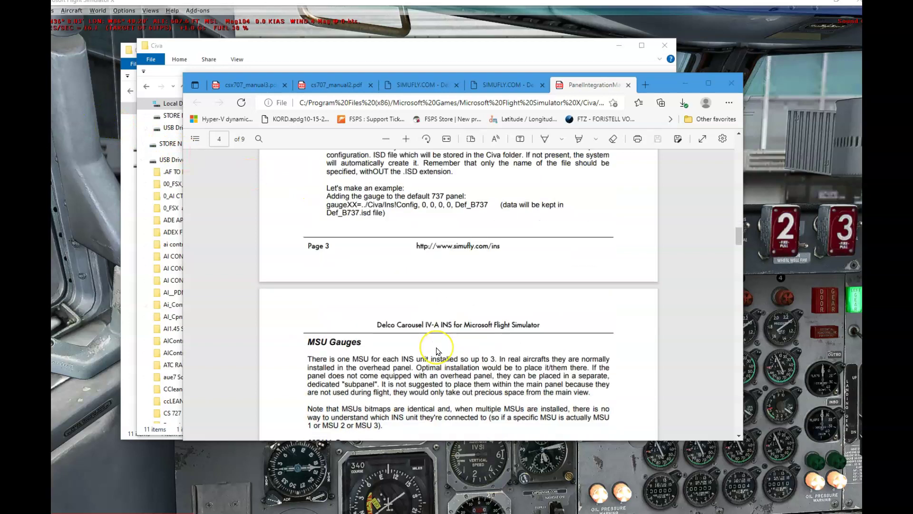
{"action": "scroll", "coordinate": [436, 351], "scroll_direction": "down", "scroll_amount": 4}
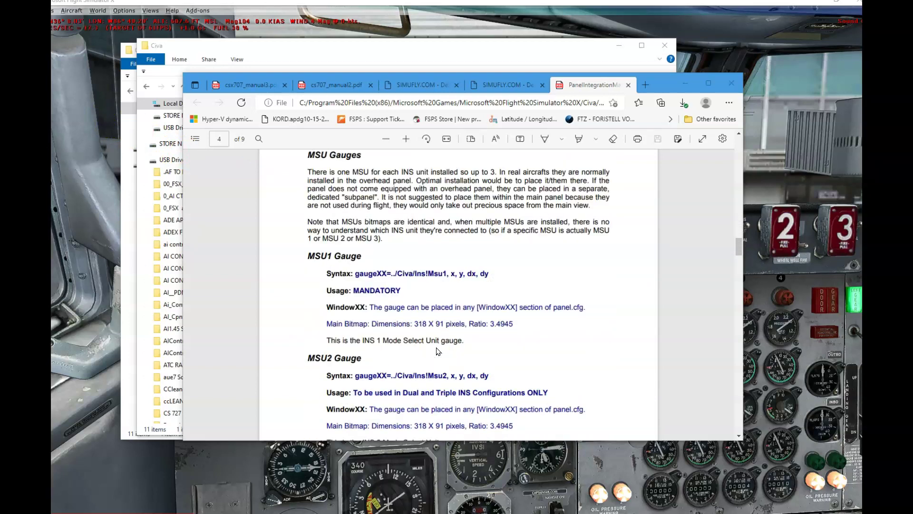
{"action": "scroll", "coordinate": [437, 351], "scroll_direction": "down", "scroll_amount": 4}
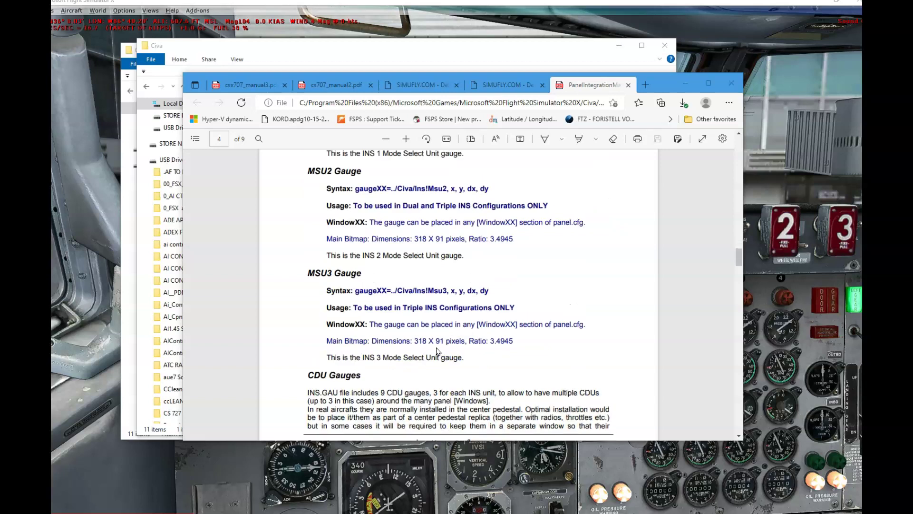
{"action": "left_click", "coordinate": [443, 347]}
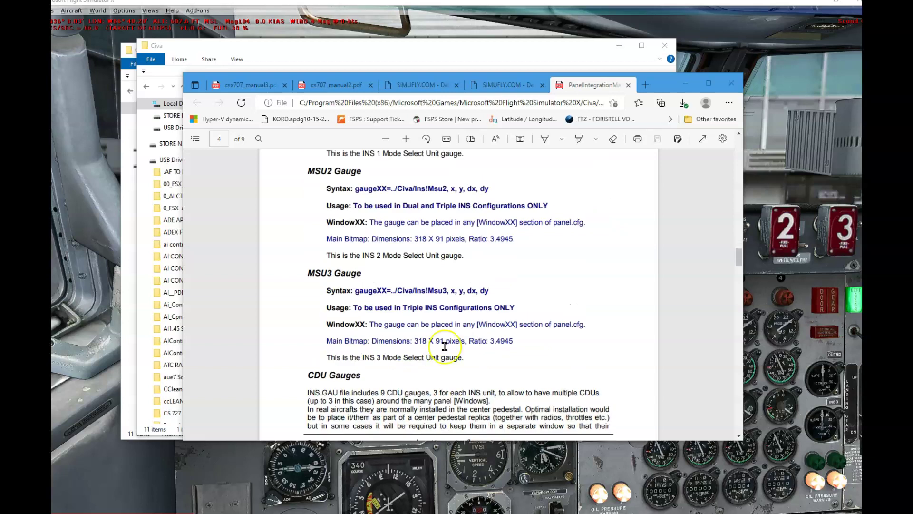
{"action": "left_click", "coordinate": [456, 314]}
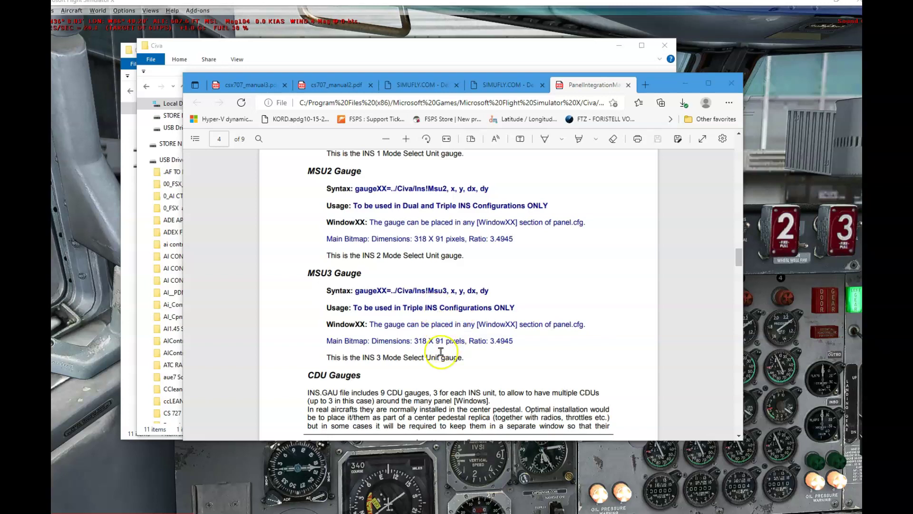
{"action": "scroll", "coordinate": [440, 348], "scroll_direction": "down", "scroll_amount": 4}
{"action": "scroll", "coordinate": [441, 350], "scroll_direction": "down", "scroll_amount": 9}
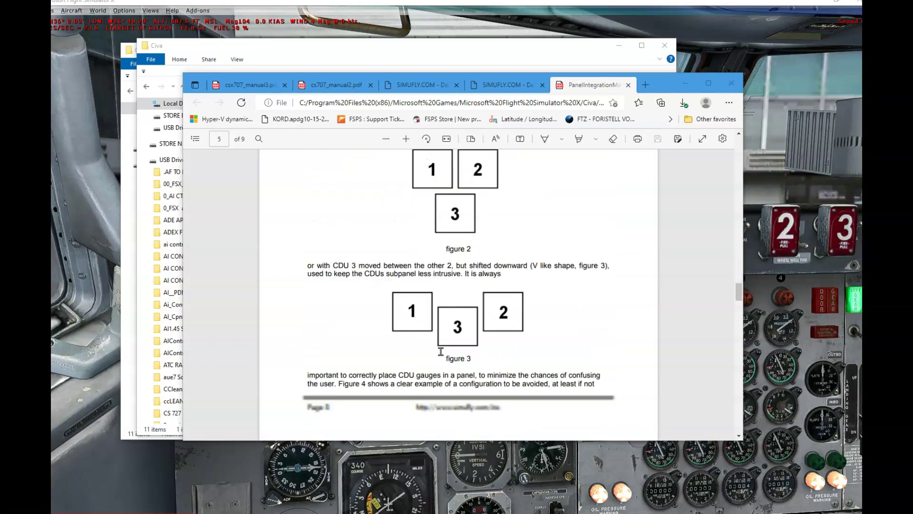
Minimize the integration manual and both Civa folder windows to return to the flight simulator
{"action": "left_click", "coordinate": [686, 83]}
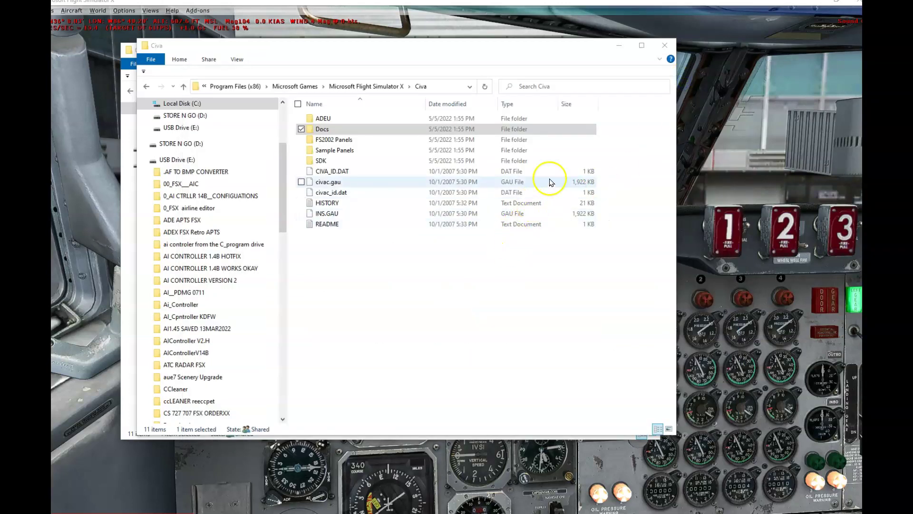
{"action": "left_click", "coordinate": [619, 46]}
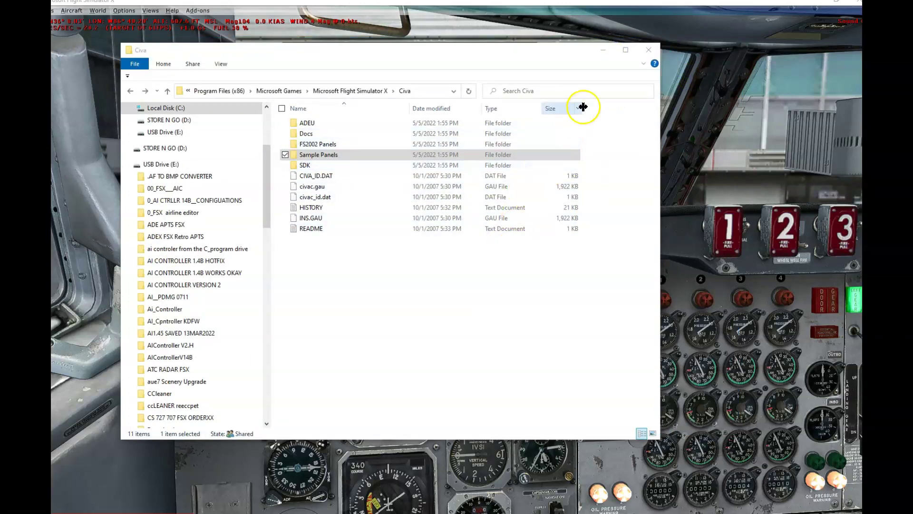
{"action": "left_click", "coordinate": [600, 50]}
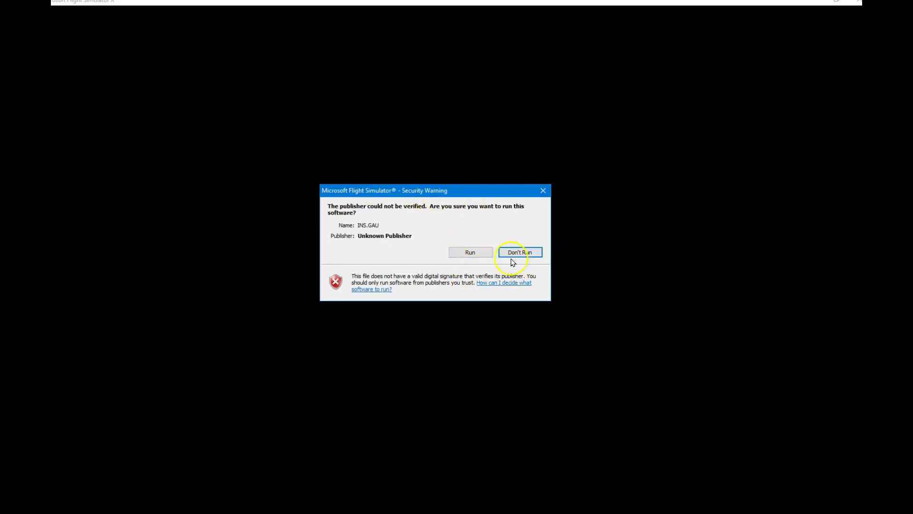
Allow the INS.GAU module to run and designate it as trusted software
{"action": "left_click", "coordinate": [470, 255]}
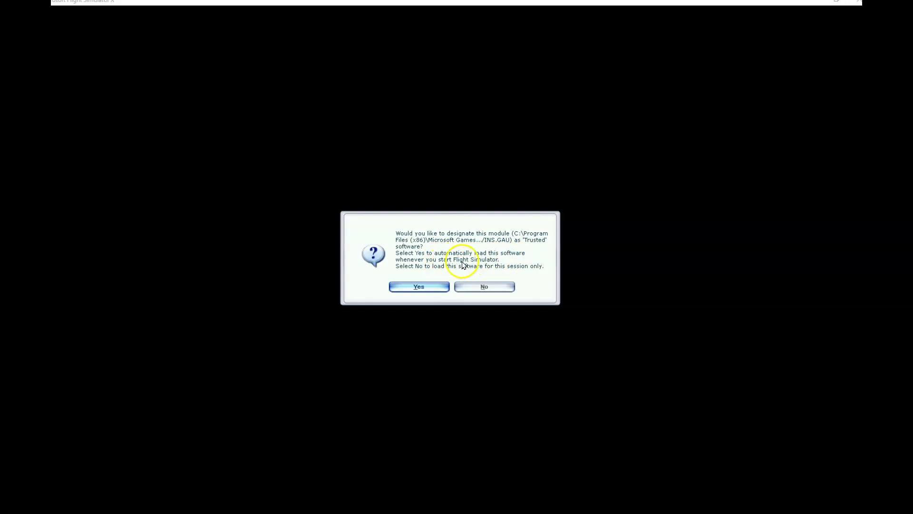
{"action": "left_click", "coordinate": [412, 285]}
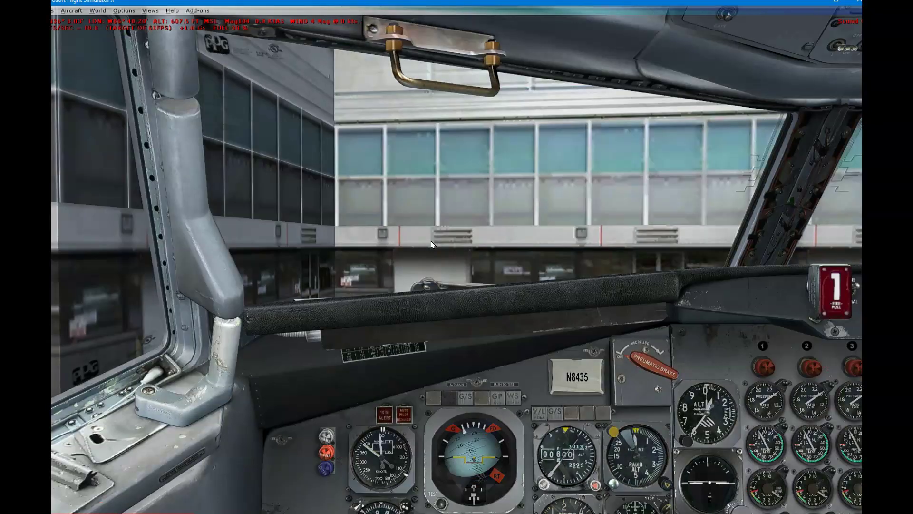
{"action": "left_click", "coordinate": [423, 289]}
Show the INS Control Display Unit and INS Mode Select Unit instrument panels in the cockpit view
{"action": "key", "text": "shift+3"}
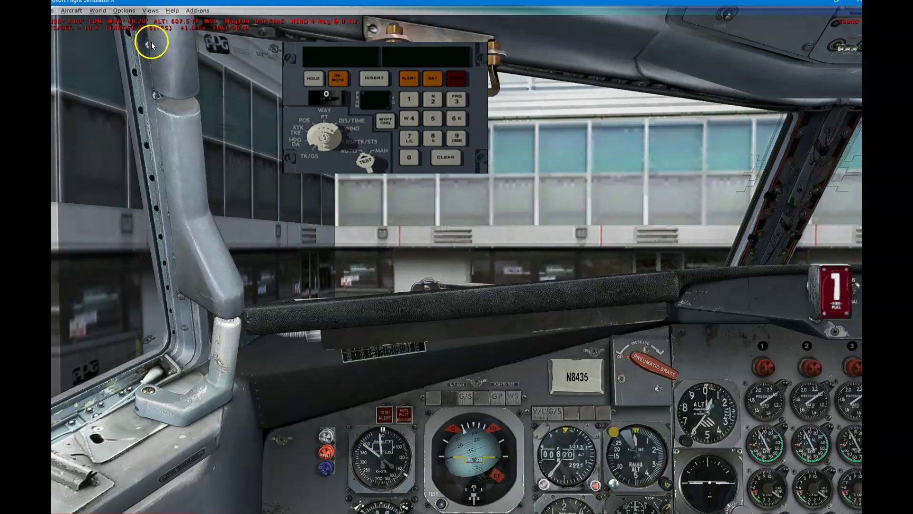
{"action": "left_click", "coordinate": [150, 10]}
{"action": "mouse_move", "coordinate": [167, 62]}
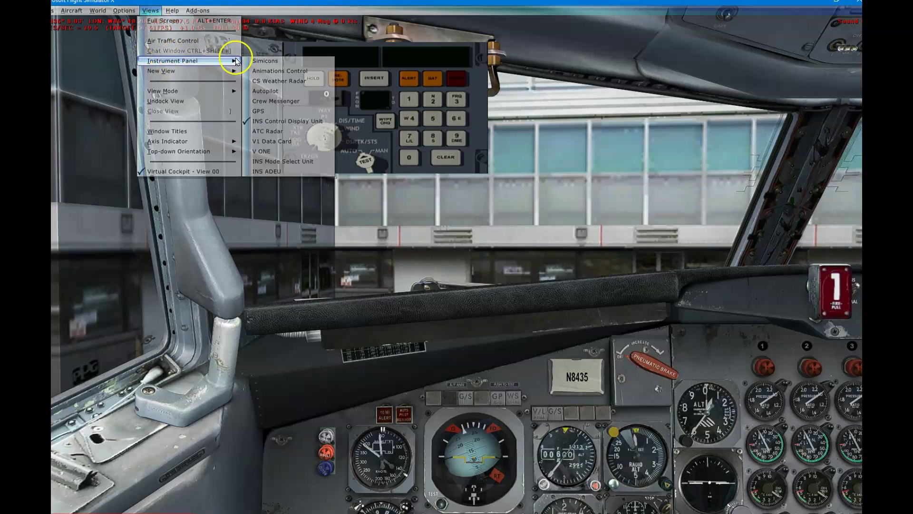
{"action": "left_click", "coordinate": [284, 161]}
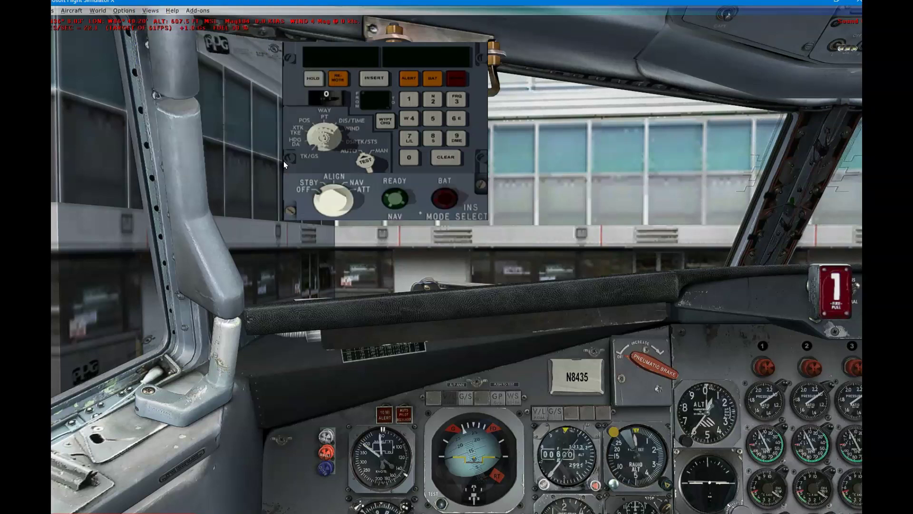
Show the INS ADEU instrument panel in the cockpit view
{"action": "left_click", "coordinate": [148, 10]}
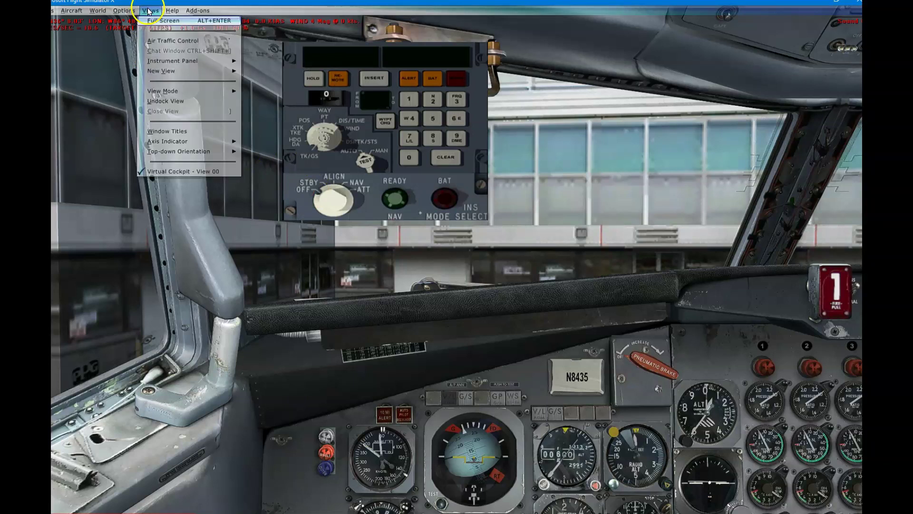
{"action": "mouse_move", "coordinate": [177, 62]}
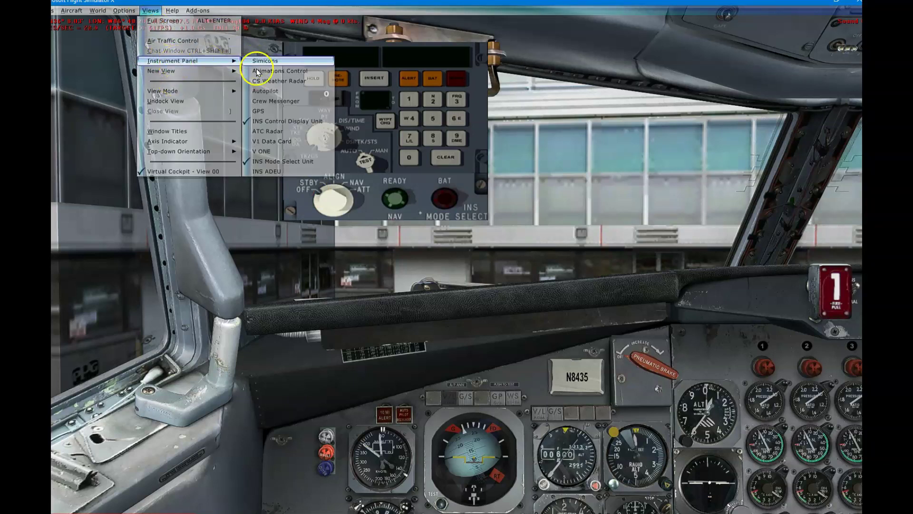
{"action": "left_click", "coordinate": [265, 172]}
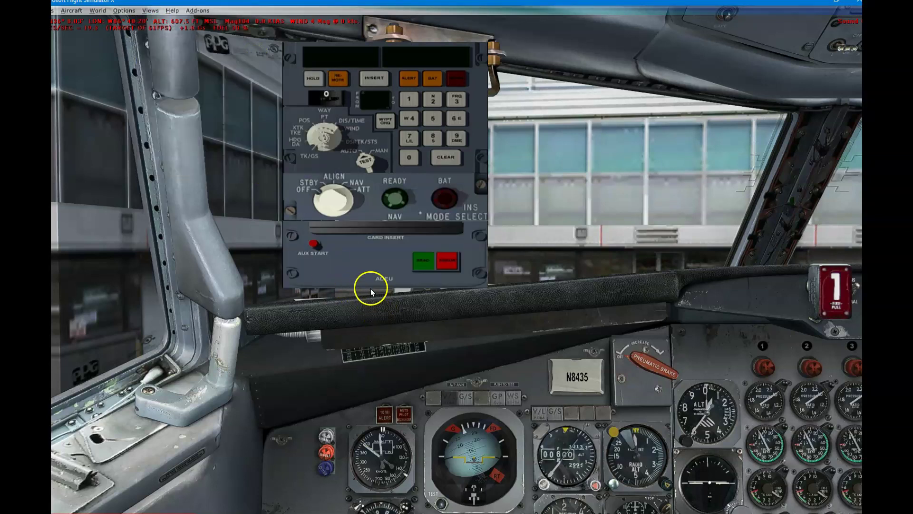